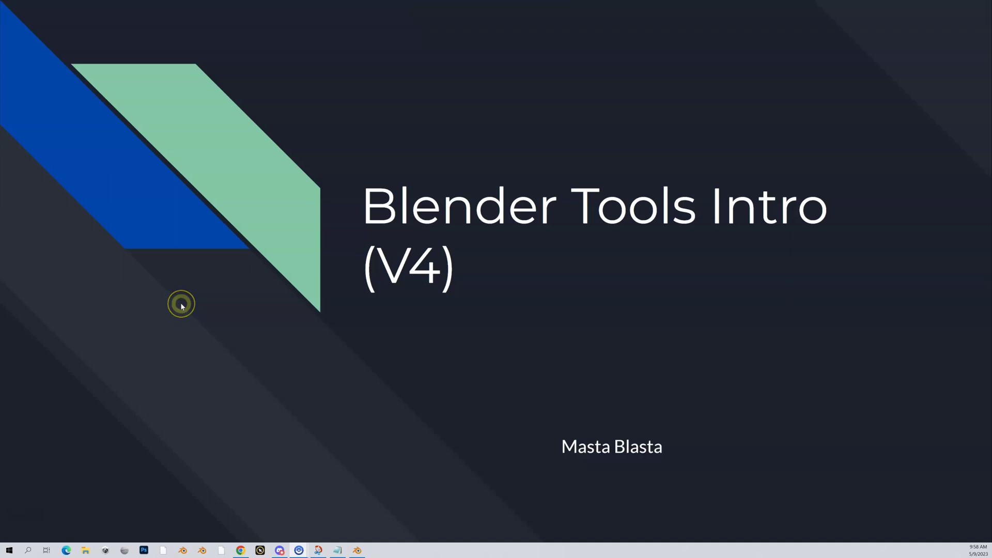
Step: Switch to Blender and dismiss the splash to reveal the default Cube, Camera and Light scene
{"action": "left_click", "coordinate": [357, 550]}
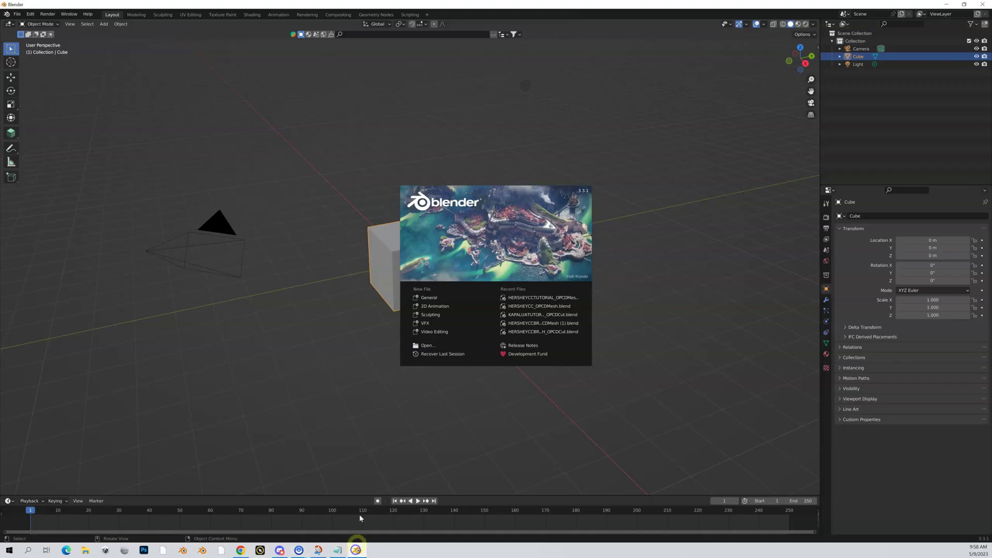
{"action": "left_click", "coordinate": [361, 218]}
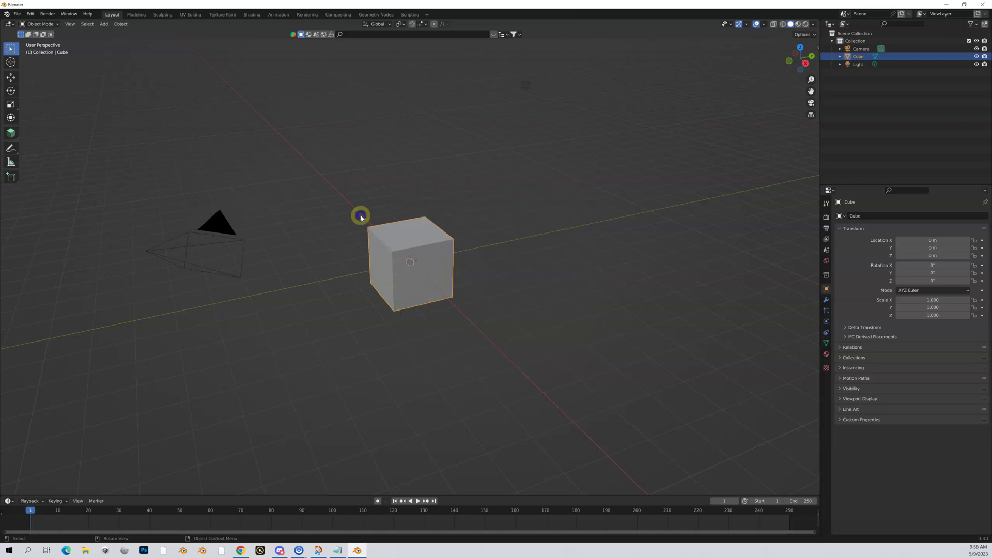
Step: Open the golf course file HERSHEYCCTUTORIAL_OPCDMesh.blend from the Downloads folder
{"action": "left_click", "coordinate": [21, 13]}
{"action": "left_click", "coordinate": [26, 28]}
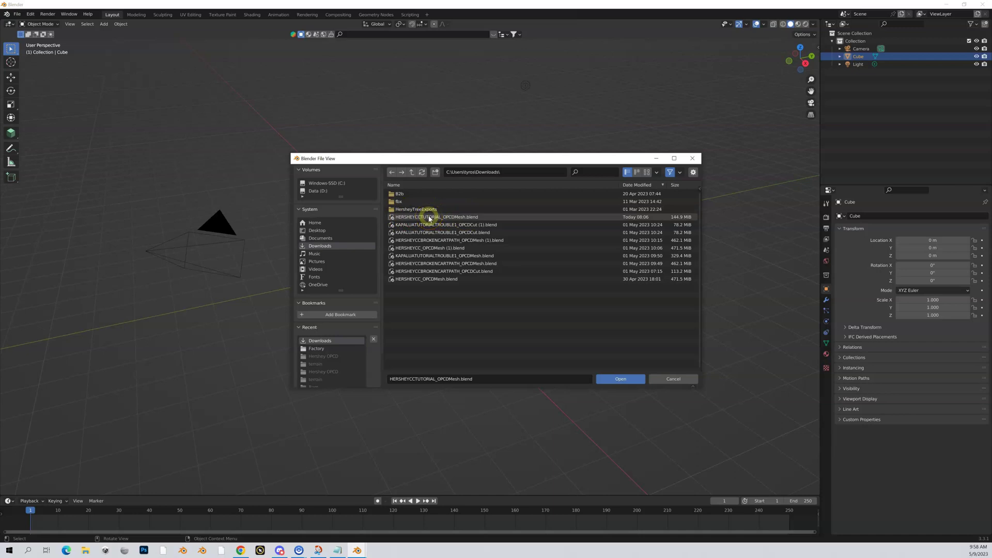
{"action": "double_click", "coordinate": [428, 217]}
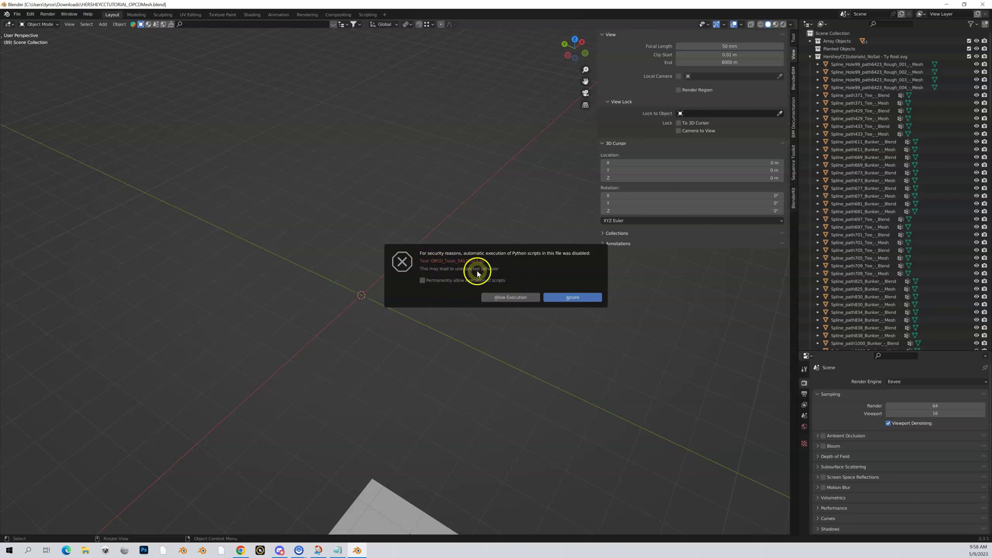
Step: Allow the file's Python scripts to run and toggle the sidebar to reveal the OPCD Tools tab
{"action": "left_click", "coordinate": [508, 298]}
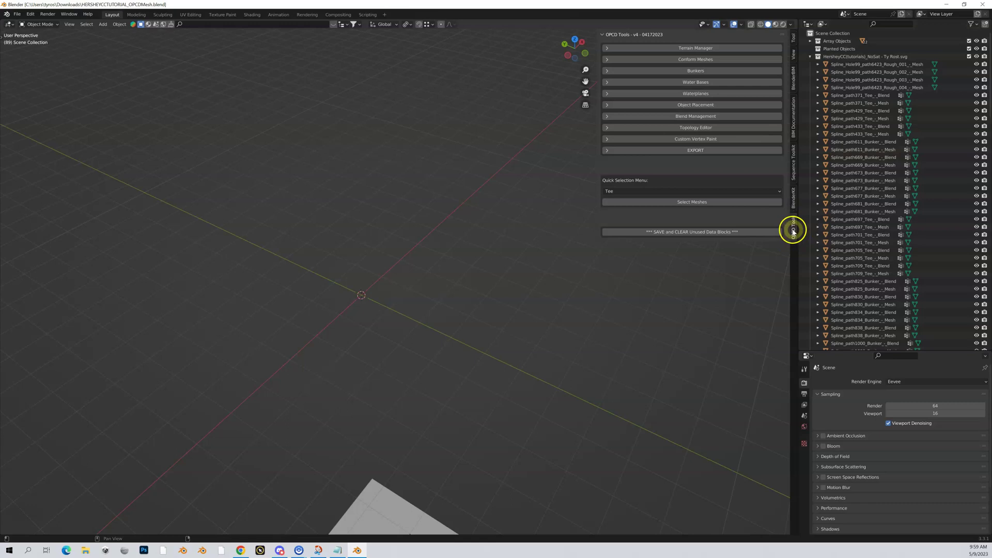
{"action": "key", "text": "n"}
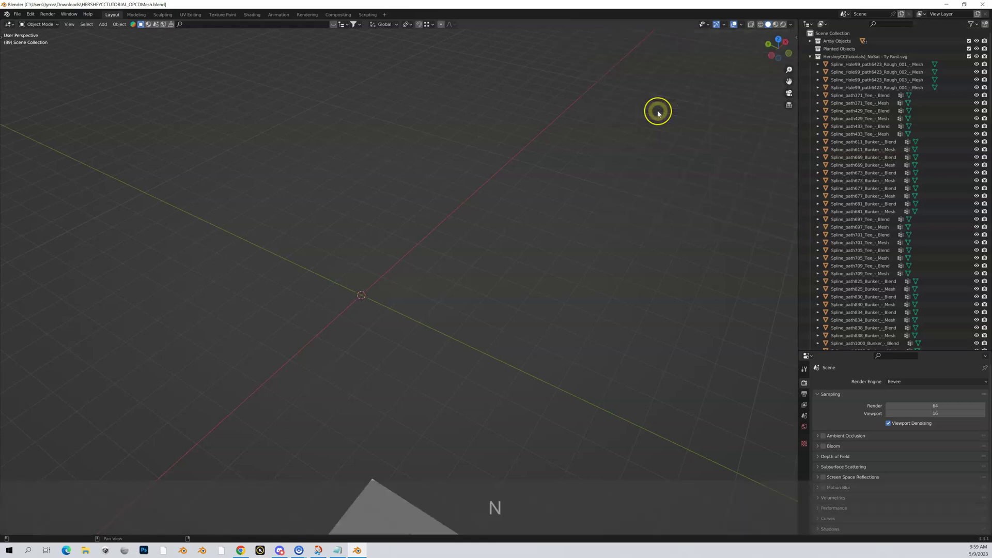
{"action": "key", "text": "n"}
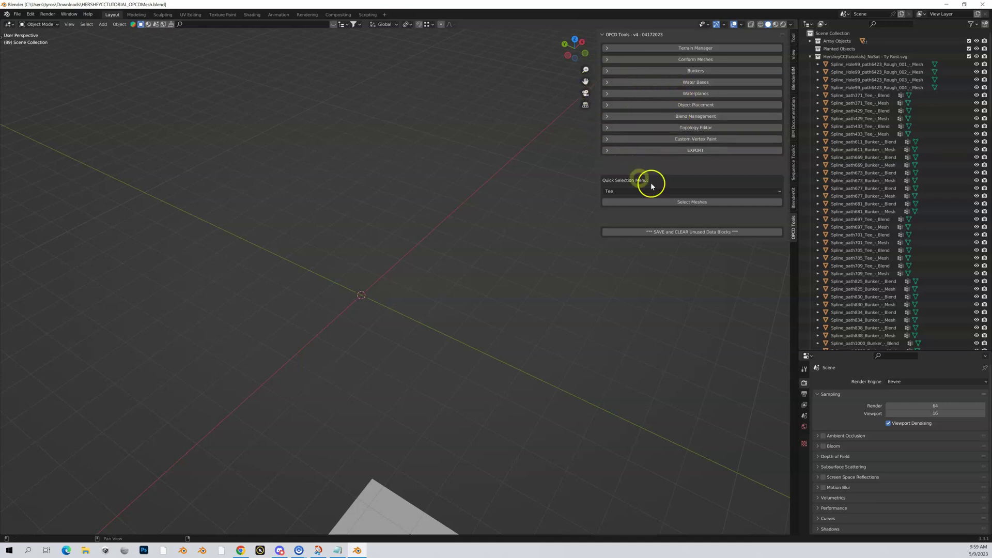
{"action": "left_click", "coordinate": [708, 154]}
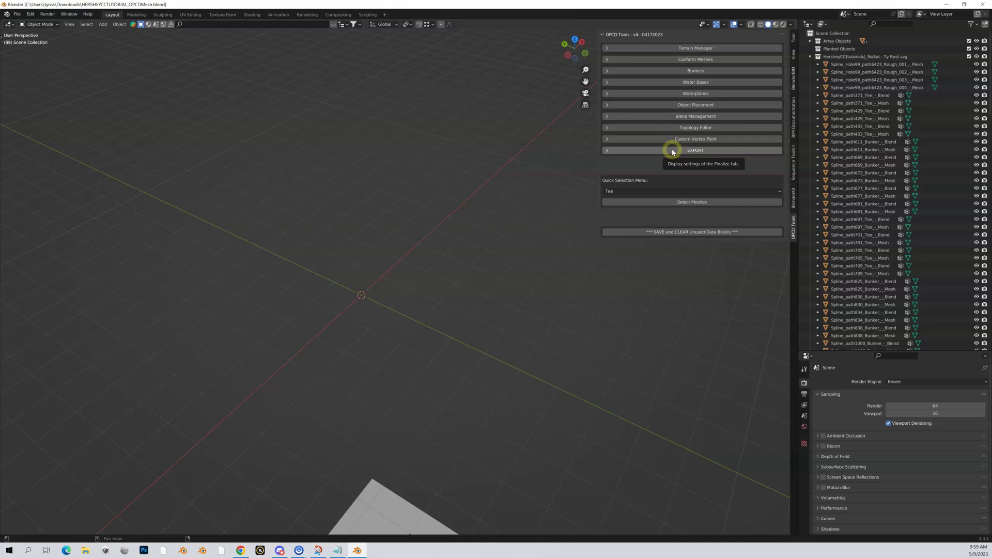
Step: Expand Terrain Manager, Conform Meshes, Bunkers, Water Bases, Waterplanes and Object Placement sections
{"action": "left_click", "coordinate": [608, 50]}
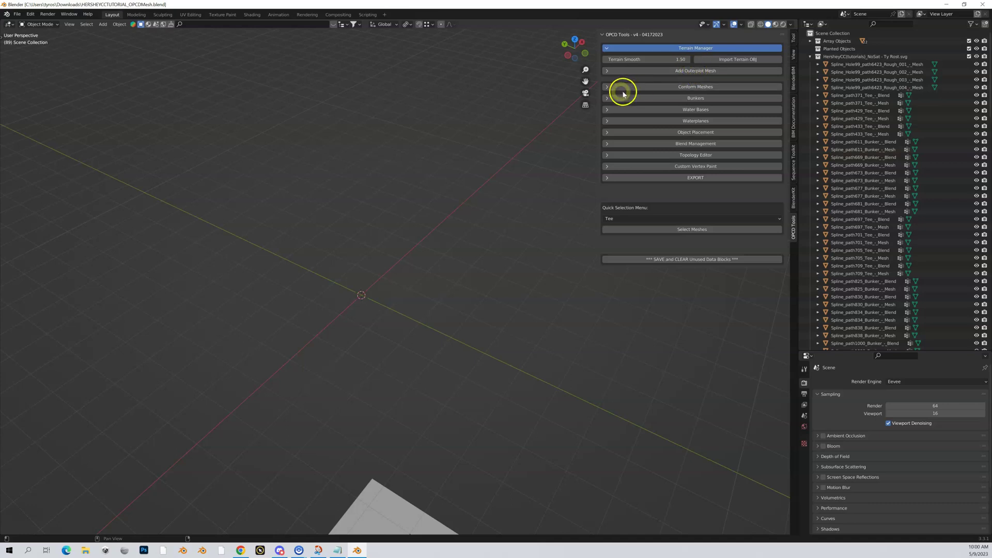
{"action": "left_click", "coordinate": [607, 88]}
{"action": "left_click", "coordinate": [605, 123]}
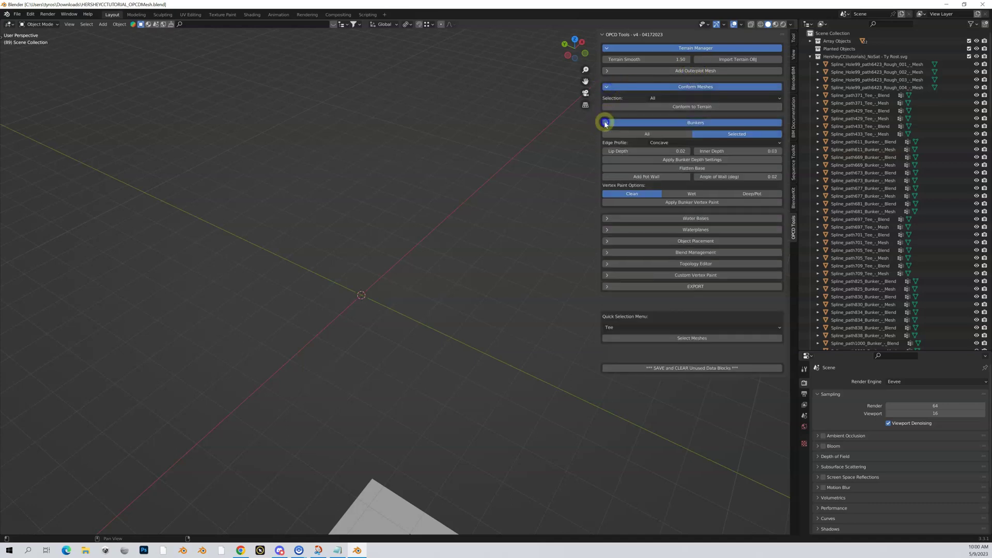
{"action": "left_click", "coordinate": [607, 218]}
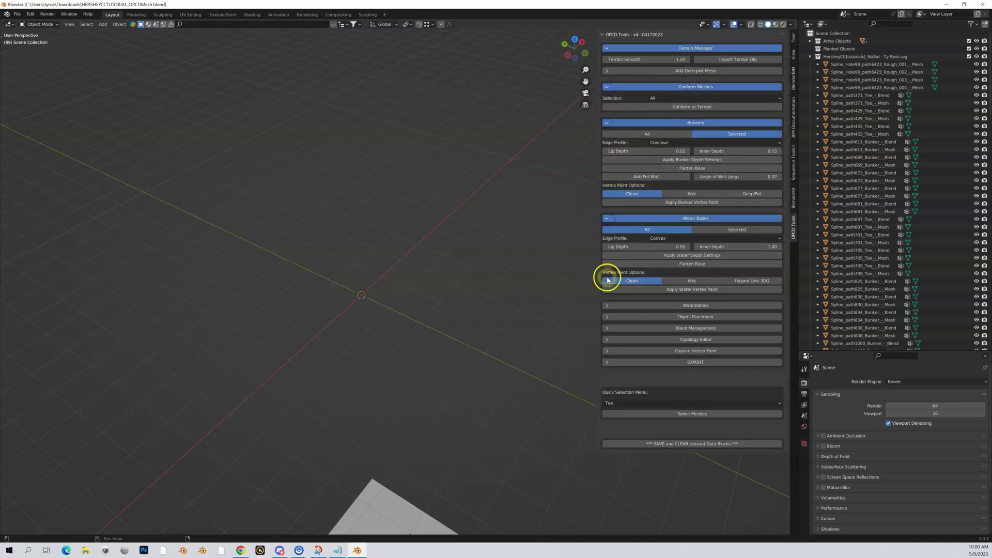
{"action": "left_click", "coordinate": [605, 306]}
{"action": "left_click", "coordinate": [607, 350]}
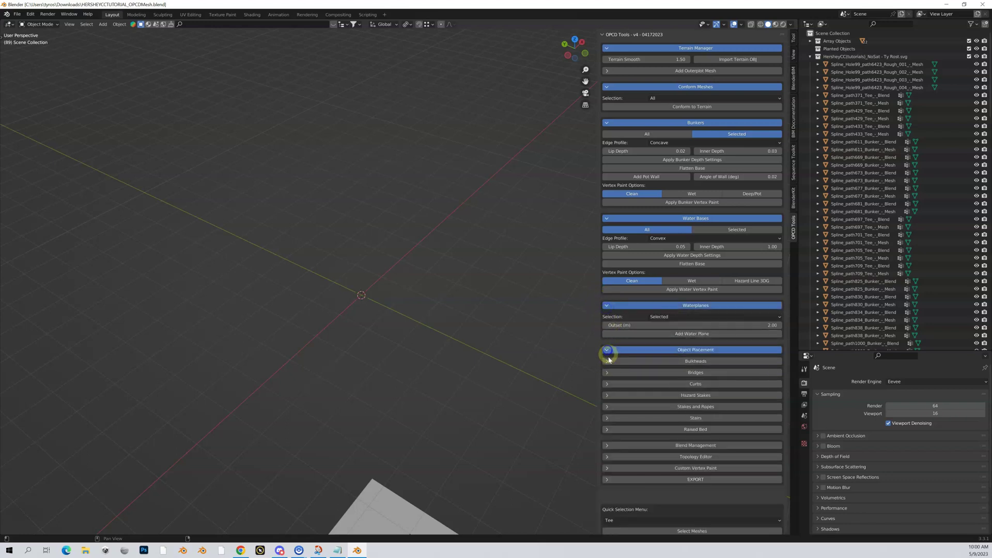
Step: Collapse Object Placement, Waterplanes, Water Bases and Bunkers again
{"action": "left_click", "coordinate": [606, 350]}
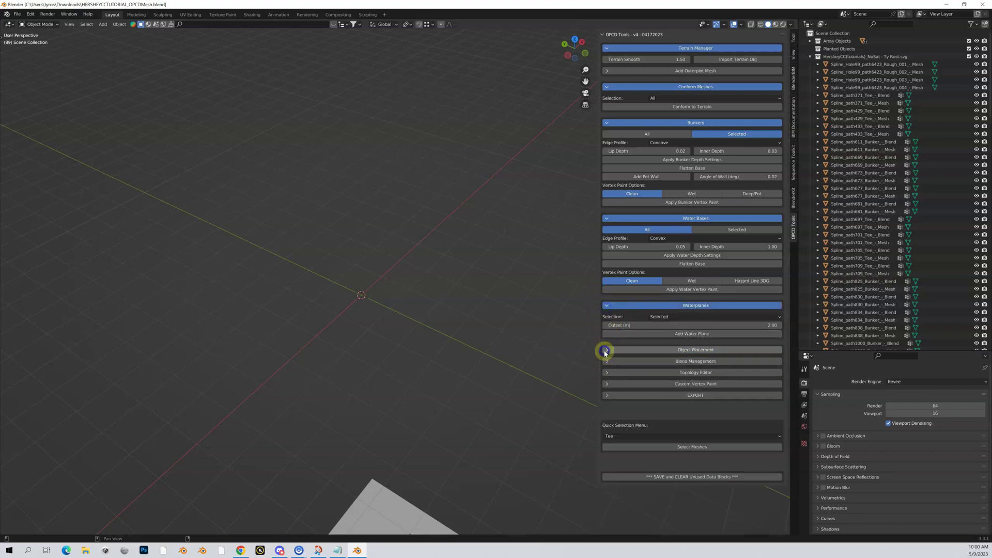
{"action": "left_click", "coordinate": [606, 306]}
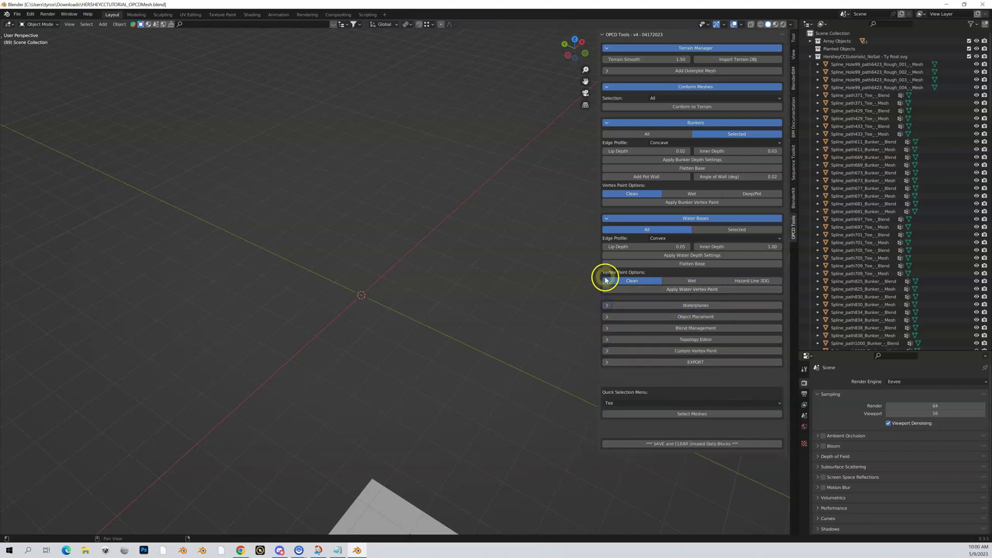
{"action": "left_click", "coordinate": [605, 219]}
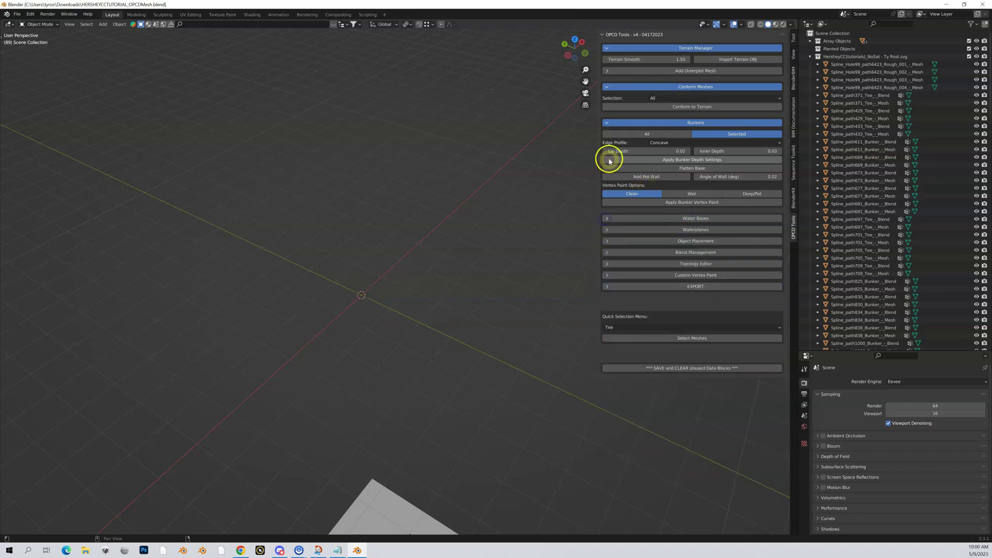
{"action": "left_click", "coordinate": [606, 124]}
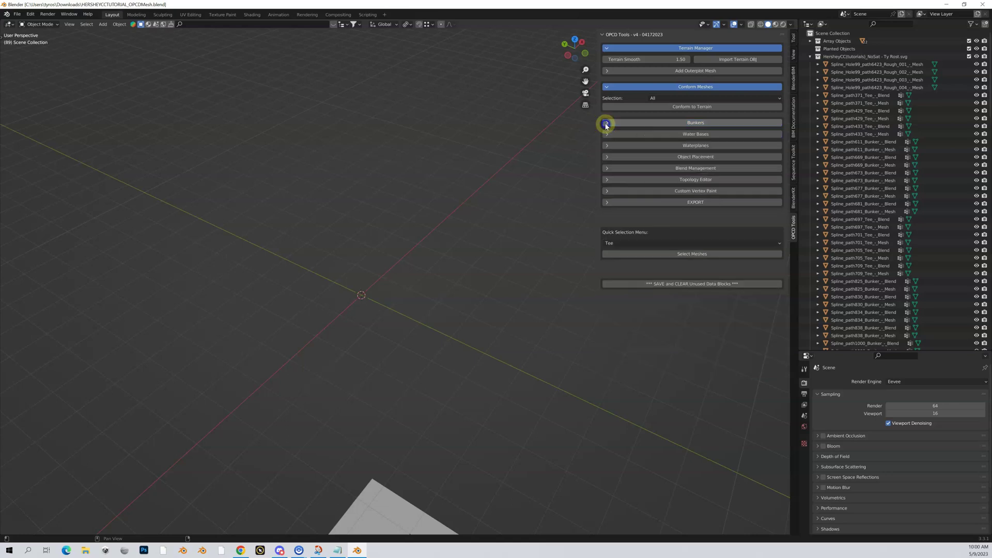
Step: Fold up the Conform Meshes section, leaving Terrain Manager showing Terrain Smooth 1.00
{"action": "left_click", "coordinate": [607, 87]}
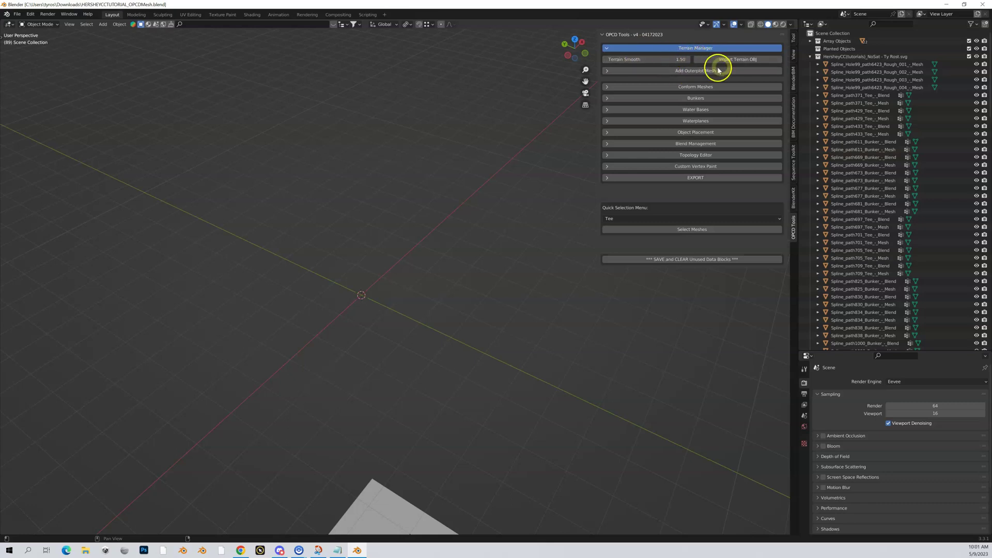
Step: Look over the Add Outerplot Mesh options under Terrain Manager, then fold them away
{"action": "left_click", "coordinate": [607, 72]}
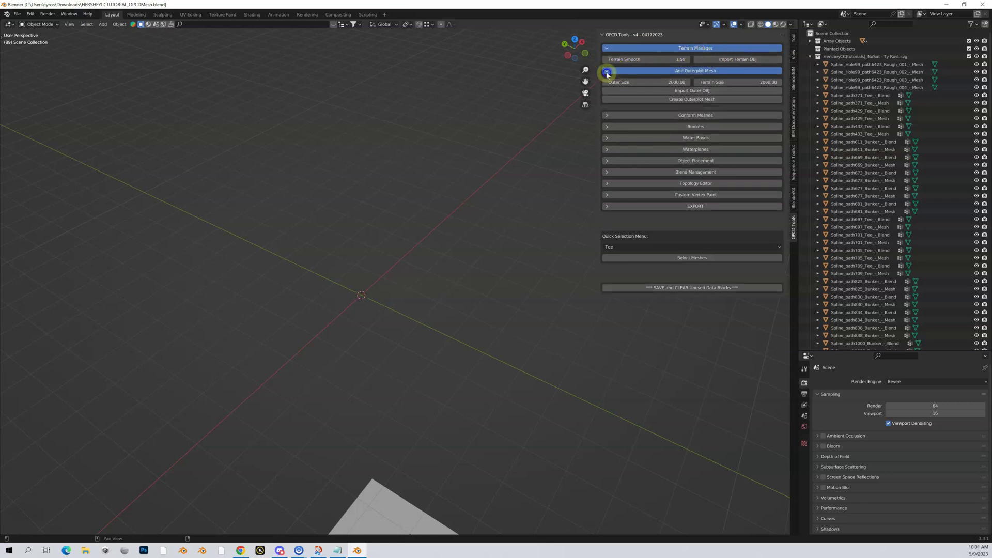
{"action": "left_click", "coordinate": [693, 100]}
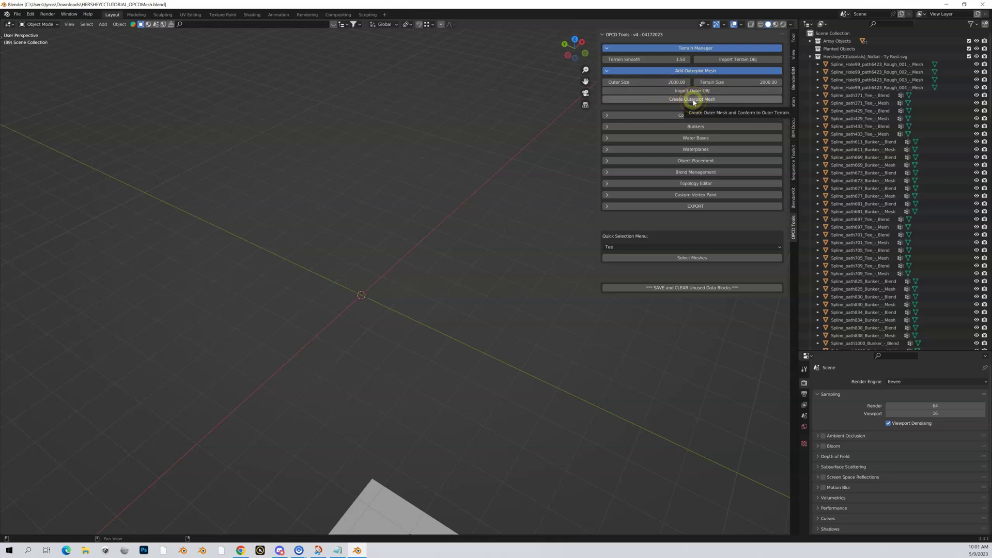
{"action": "left_click", "coordinate": [608, 72]}
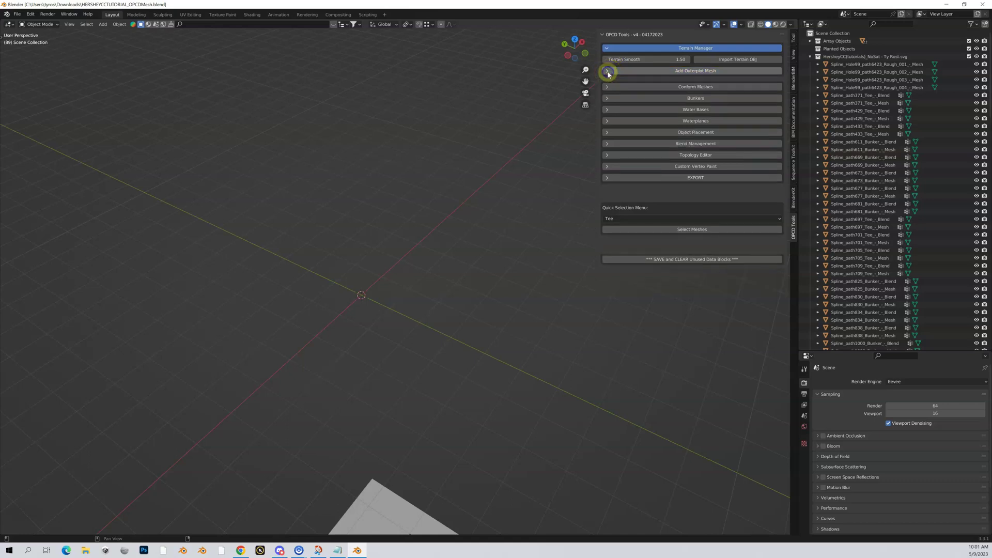
{"action": "left_click", "coordinate": [607, 72]}
{"action": "left_click", "coordinate": [608, 72]}
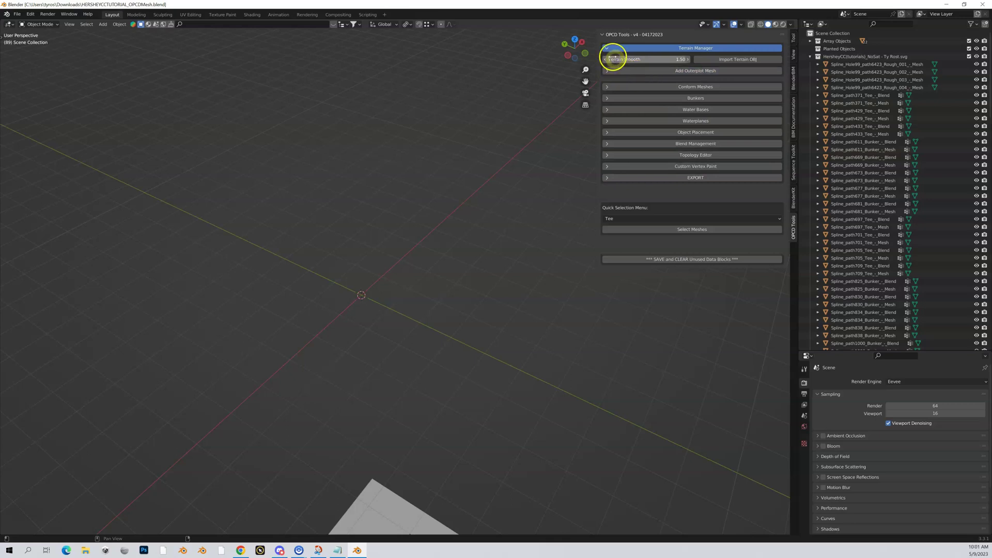
Step: Reopen Terrain Manager with Add Outerplot Mesh collapsed, and expand Conform Meshes showing Selection: All
{"action": "left_click", "coordinate": [607, 48]}
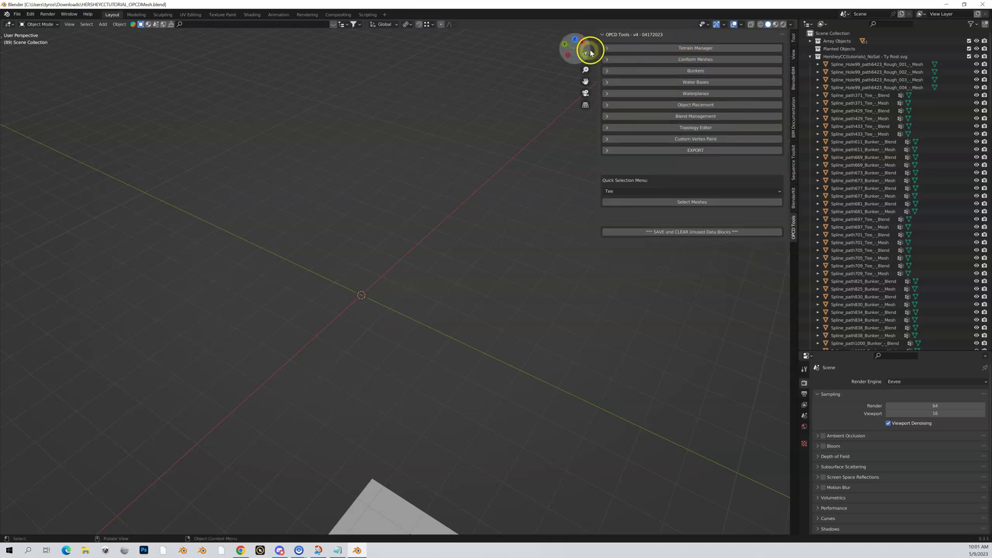
{"action": "left_click", "coordinate": [605, 48]}
{"action": "left_click", "coordinate": [608, 71]}
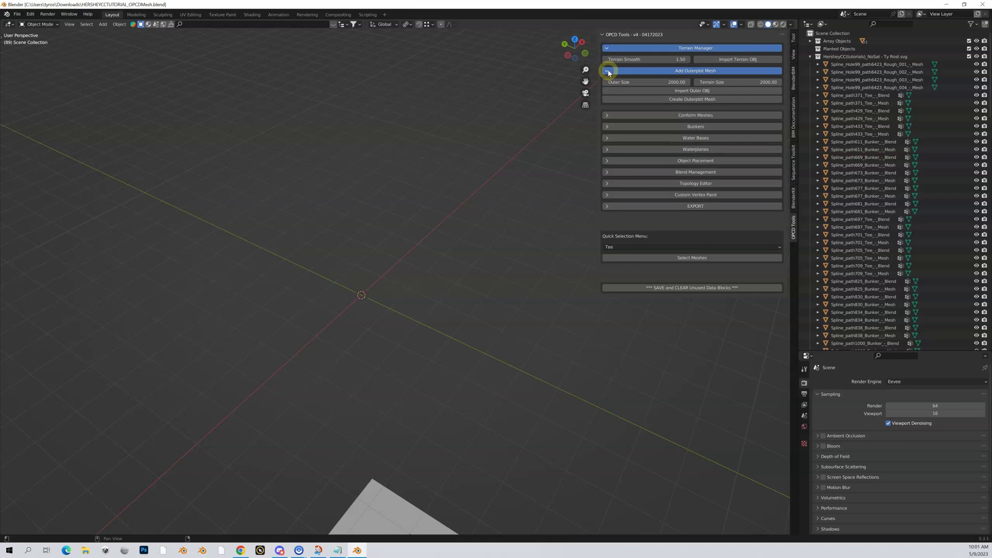
{"action": "left_click", "coordinate": [608, 71]}
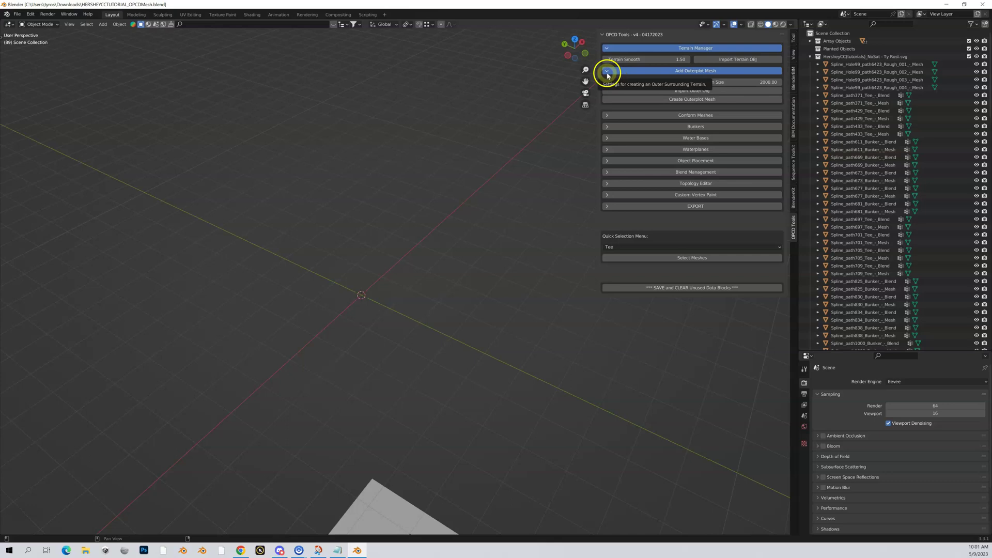
{"action": "left_click", "coordinate": [607, 86]}
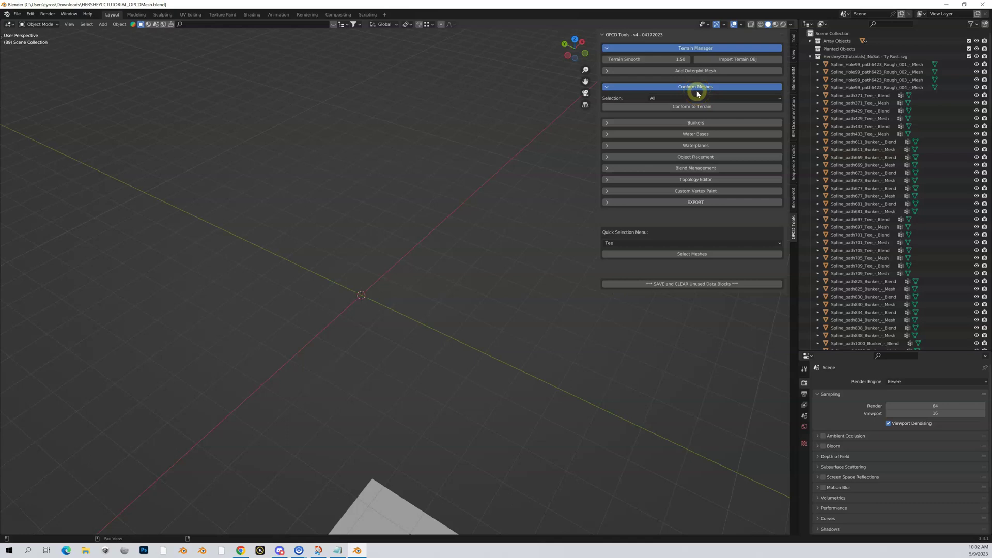
Step: Open Bunkers, fold Conform Meshes and Terrain Manager, and apply bunker depths (lip 0.02, inner 0.03)
{"action": "left_click", "coordinate": [608, 124]}
{"action": "left_click", "coordinate": [608, 86]}
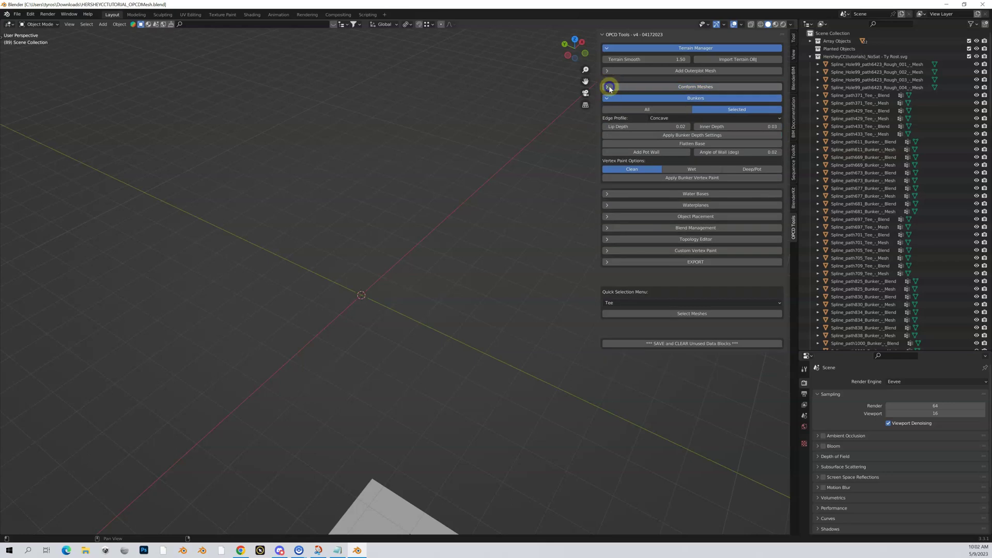
{"action": "left_click", "coordinate": [607, 48]}
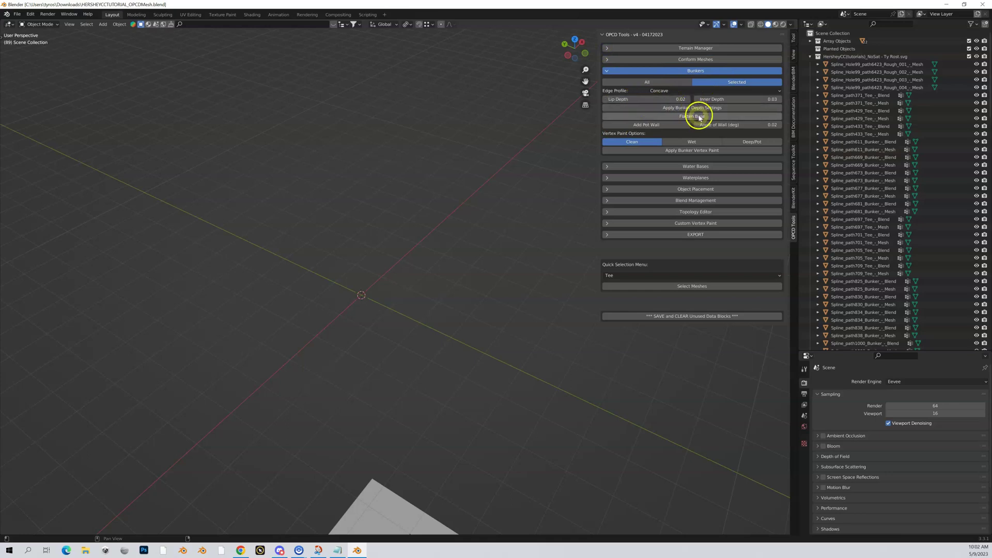
{"action": "left_click", "coordinate": [666, 110]}
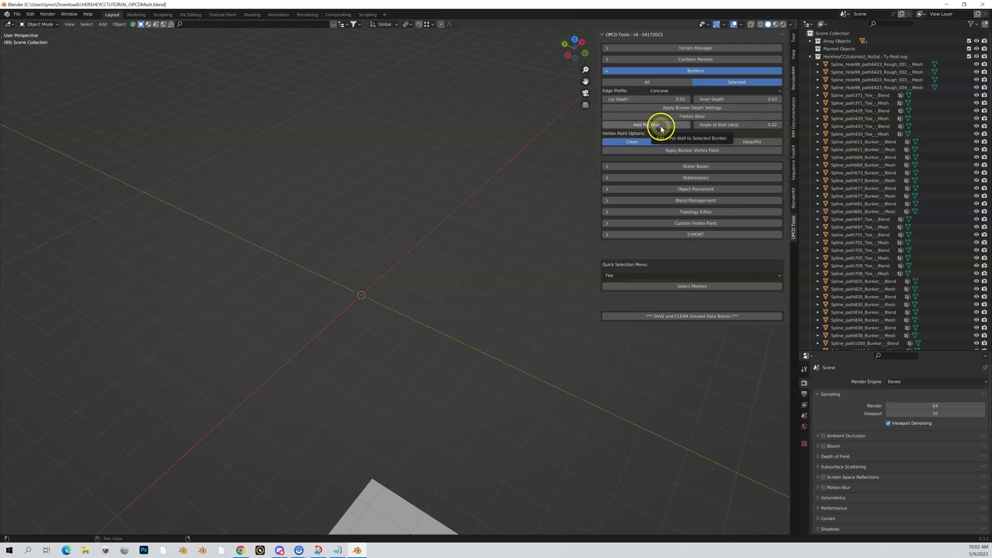
Step: Close Bunkers, review Water Bases, then open Waterplanes showing Selection: Selected and Offset 2.00
{"action": "left_click", "coordinate": [607, 71]}
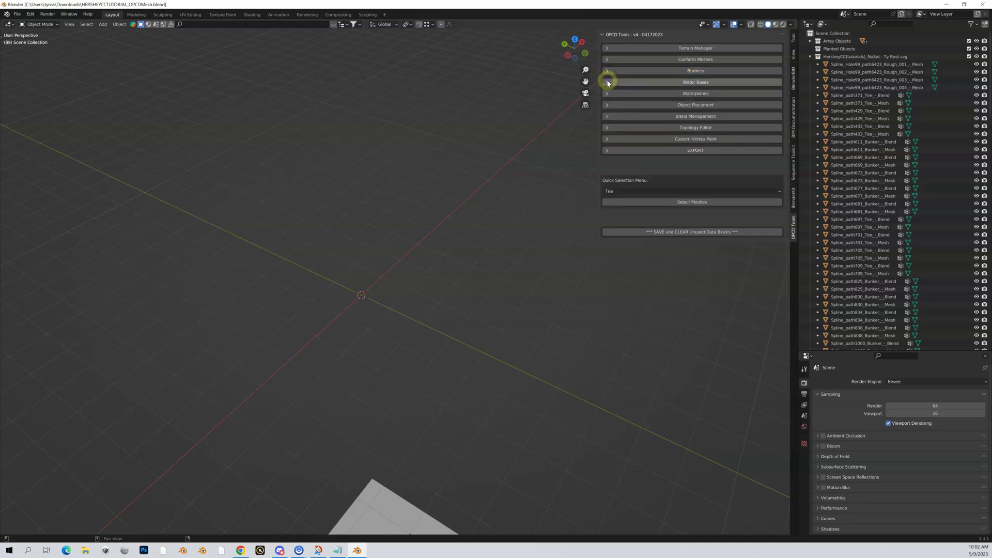
{"action": "left_click", "coordinate": [607, 82]}
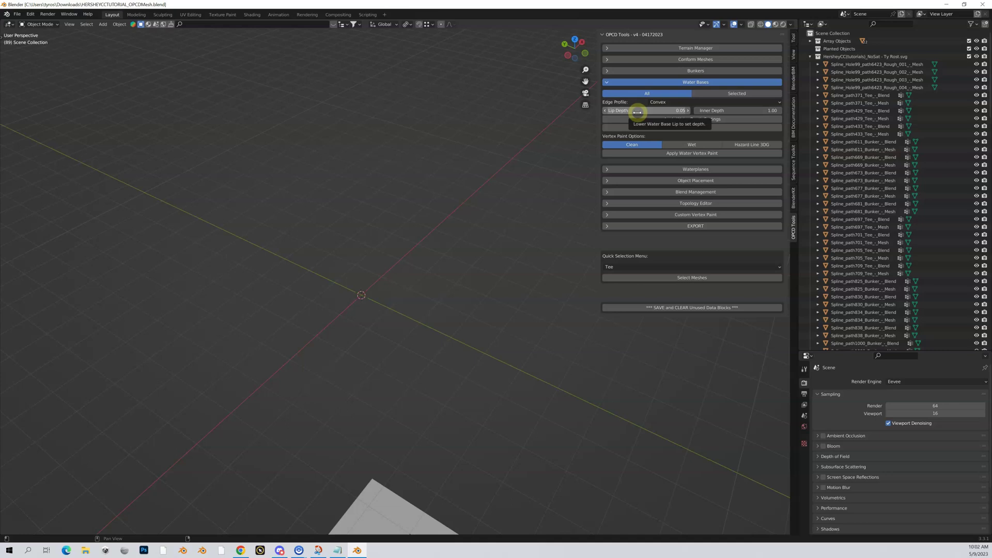
{"action": "left_click", "coordinate": [607, 83]}
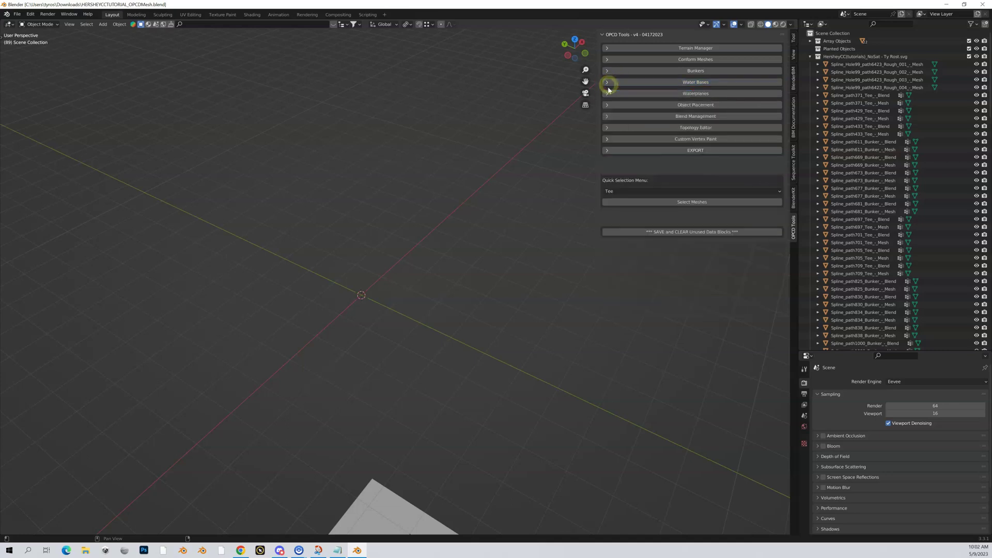
{"action": "left_click", "coordinate": [608, 93]}
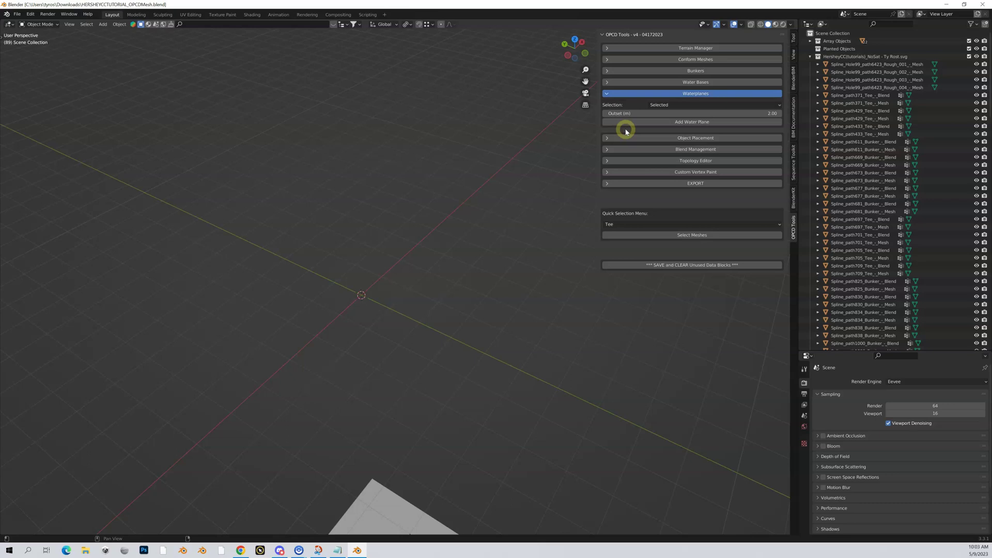
Step: Collapse Waterplanes, open Object Placement and review the Bulkheads options
{"action": "left_click", "coordinate": [607, 94]}
{"action": "left_click", "coordinate": [609, 104]}
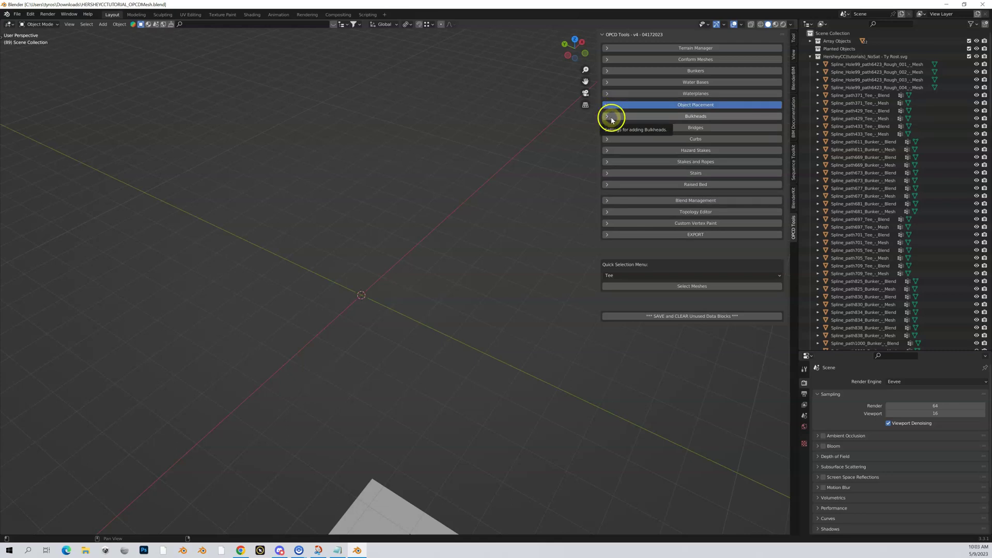
{"action": "left_click", "coordinate": [609, 117]}
{"action": "left_click", "coordinate": [608, 117]}
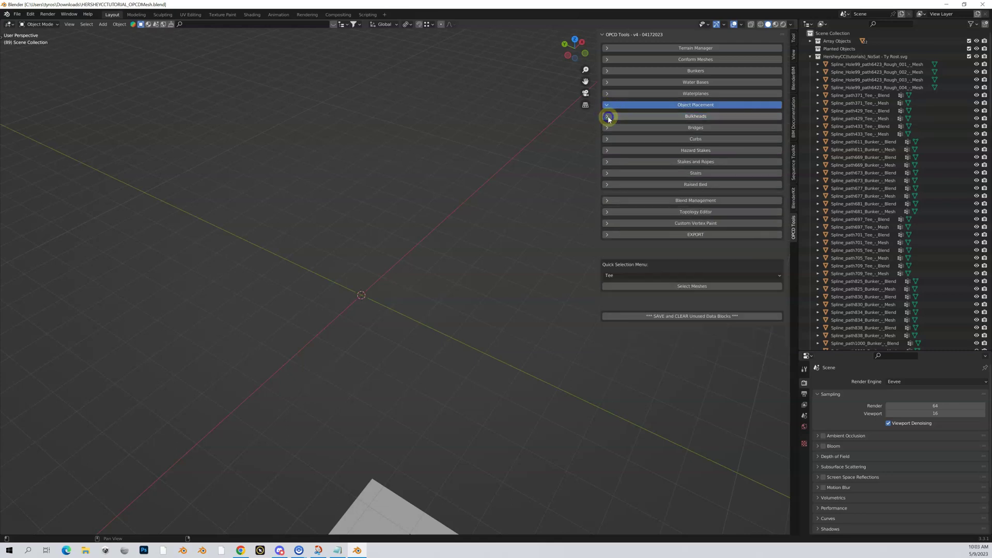
{"action": "left_click", "coordinate": [608, 117]}
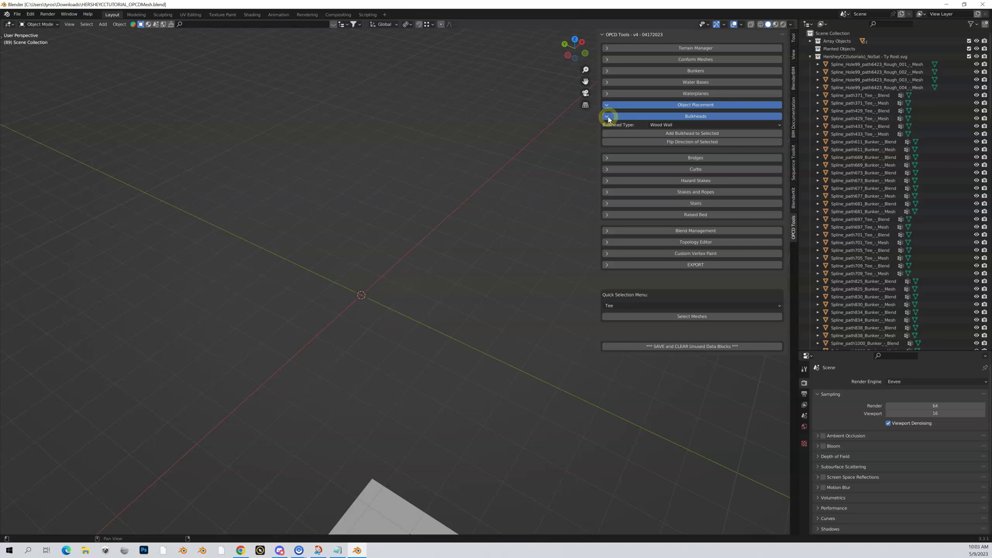
{"action": "left_click", "coordinate": [608, 118]}
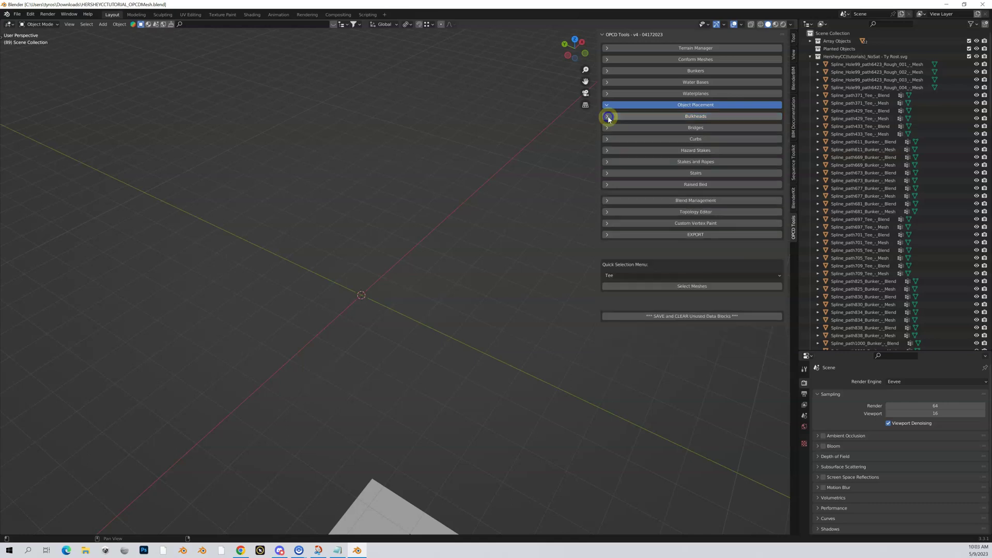
Step: Open and close Bridges, Curbs, Hazard Stakes, Stakes and Ropes, Stairs and Raised Bed in turn
{"action": "left_click", "coordinate": [607, 127]}
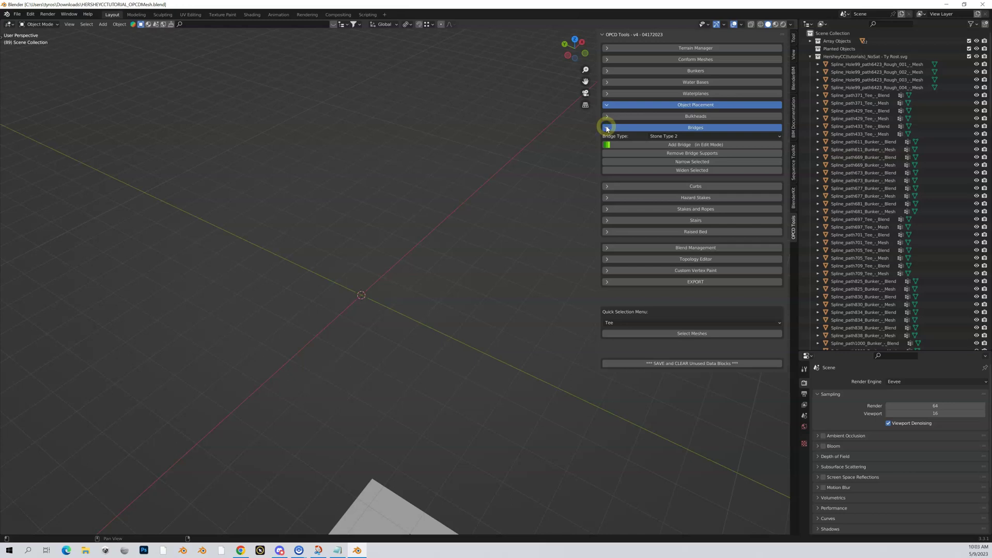
{"action": "left_click", "coordinate": [607, 129]}
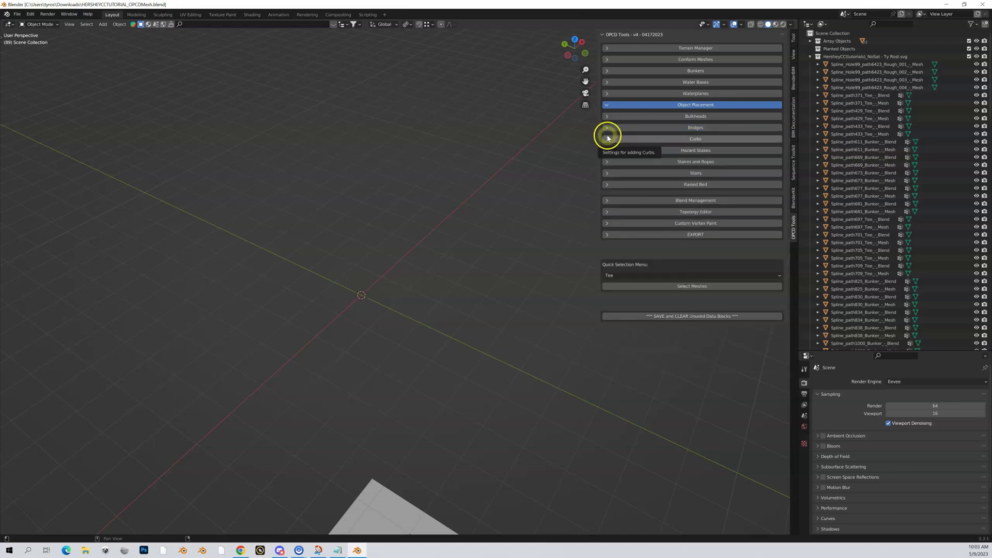
{"action": "left_click", "coordinate": [607, 138]}
{"action": "left_click", "coordinate": [607, 139]}
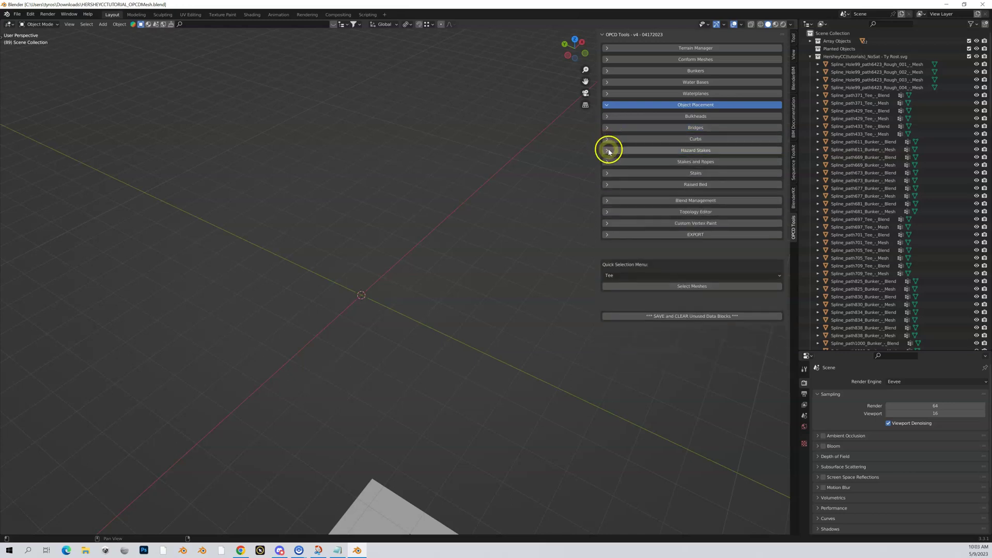
{"action": "left_click", "coordinate": [608, 150]}
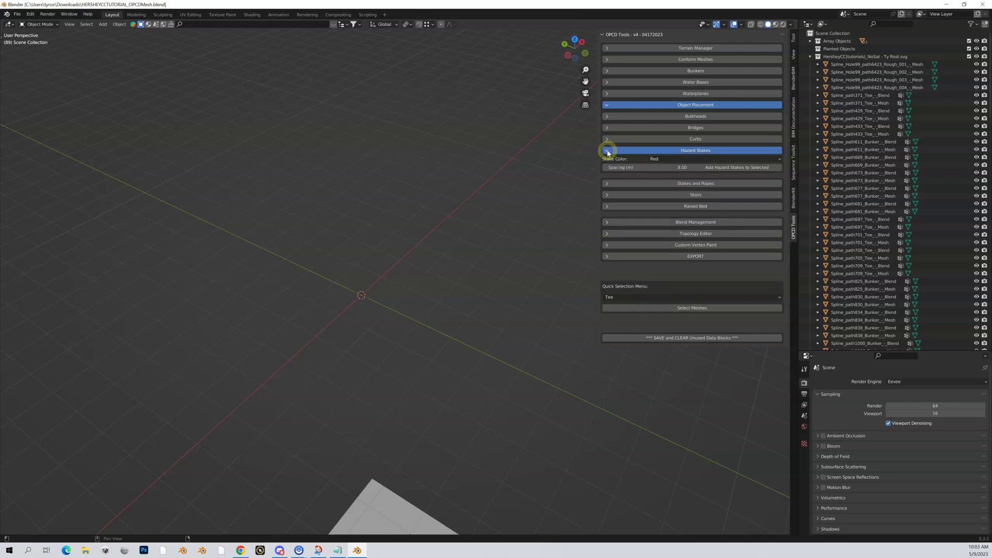
{"action": "left_click", "coordinate": [608, 151]}
{"action": "left_click", "coordinate": [607, 162]}
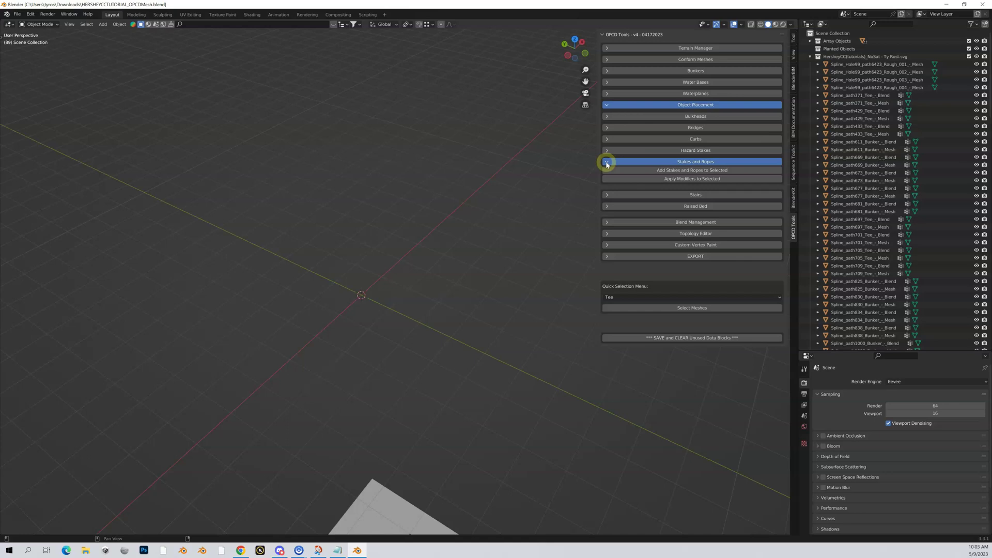
{"action": "left_click", "coordinate": [607, 163]}
{"action": "left_click", "coordinate": [607, 173]}
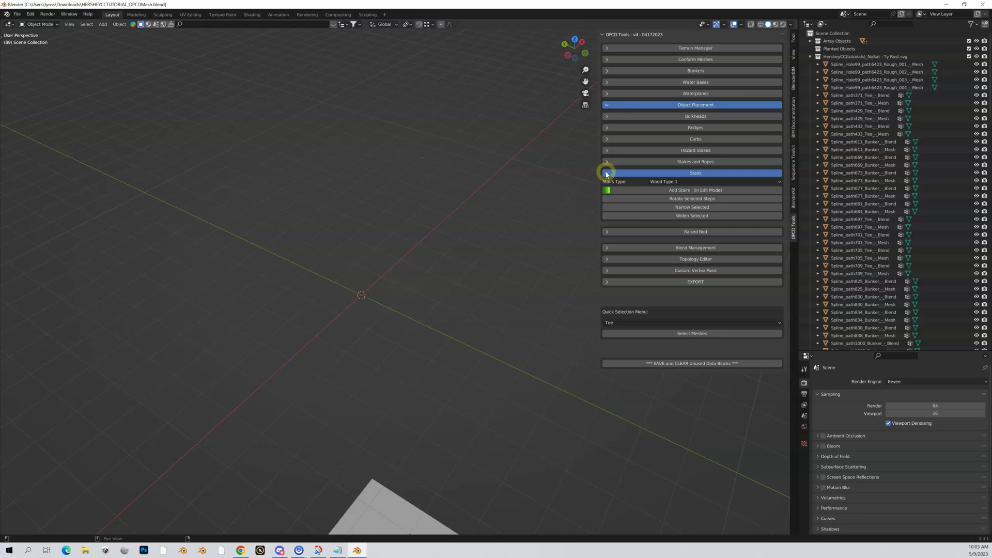
{"action": "left_click", "coordinate": [607, 173]}
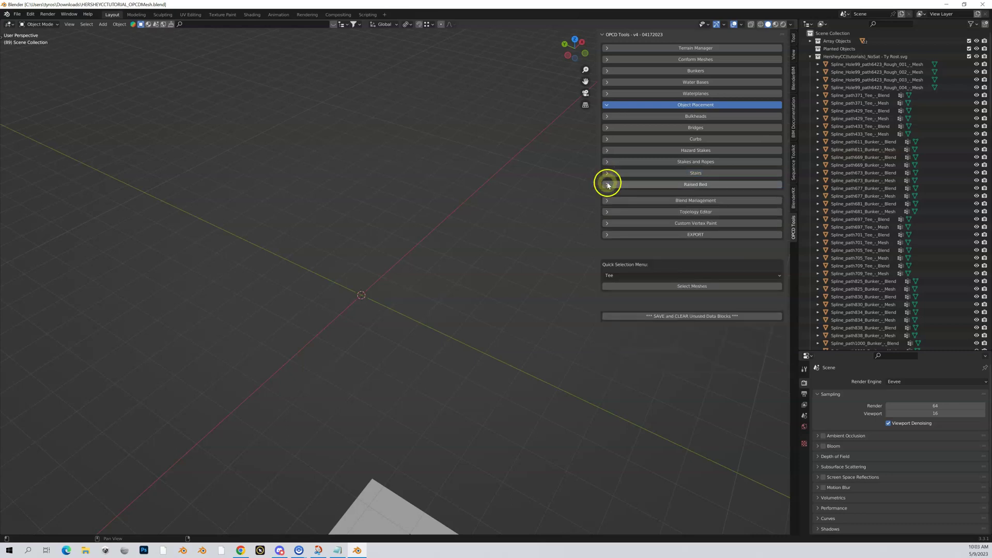
{"action": "left_click", "coordinate": [607, 185]}
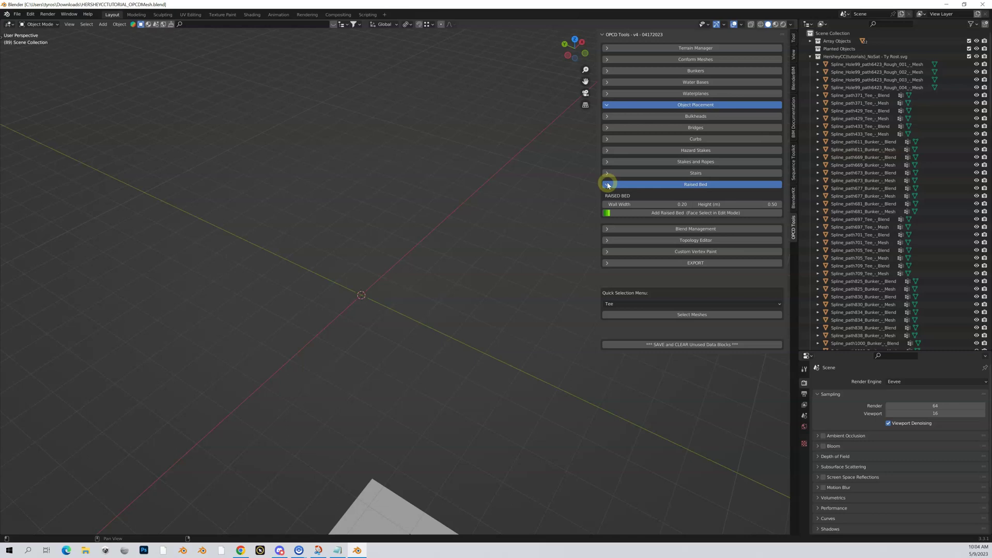
{"action": "left_click", "coordinate": [608, 185]}
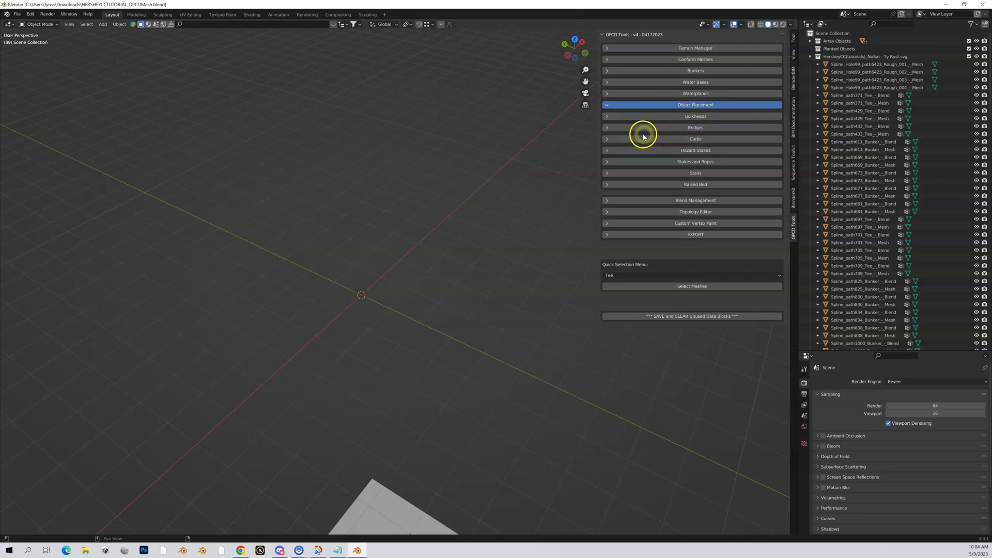
Step: Close Object Placement and look through Blend Management, Topology Editor and Custom Vertex Paint tools
{"action": "left_click", "coordinate": [609, 105]}
{"action": "left_click", "coordinate": [608, 116]}
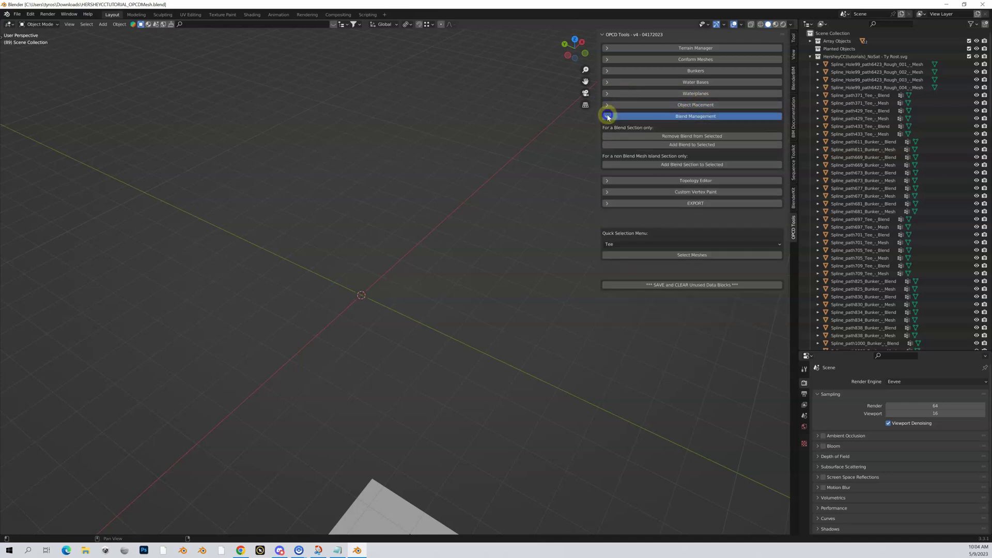
{"action": "left_click", "coordinate": [657, 141]}
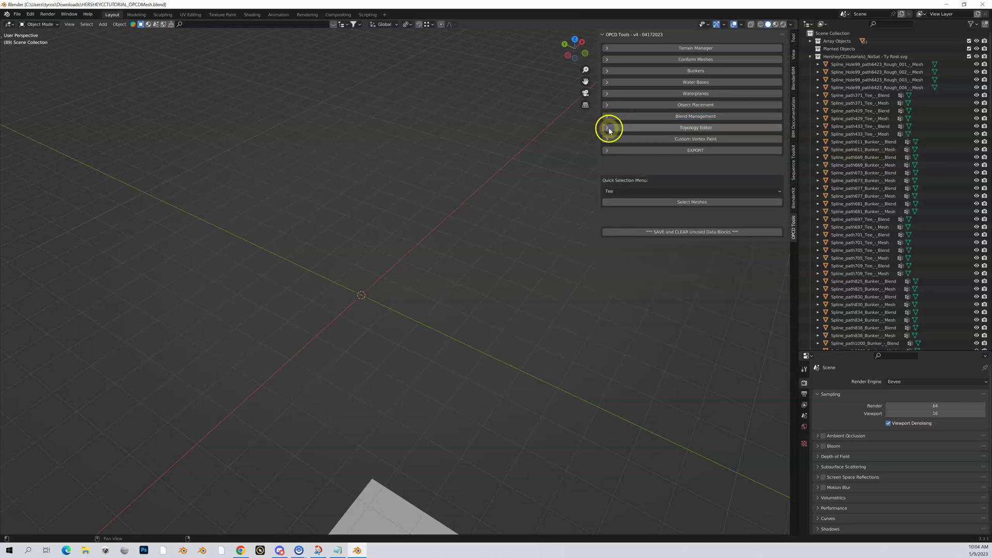
{"action": "left_click", "coordinate": [607, 129]}
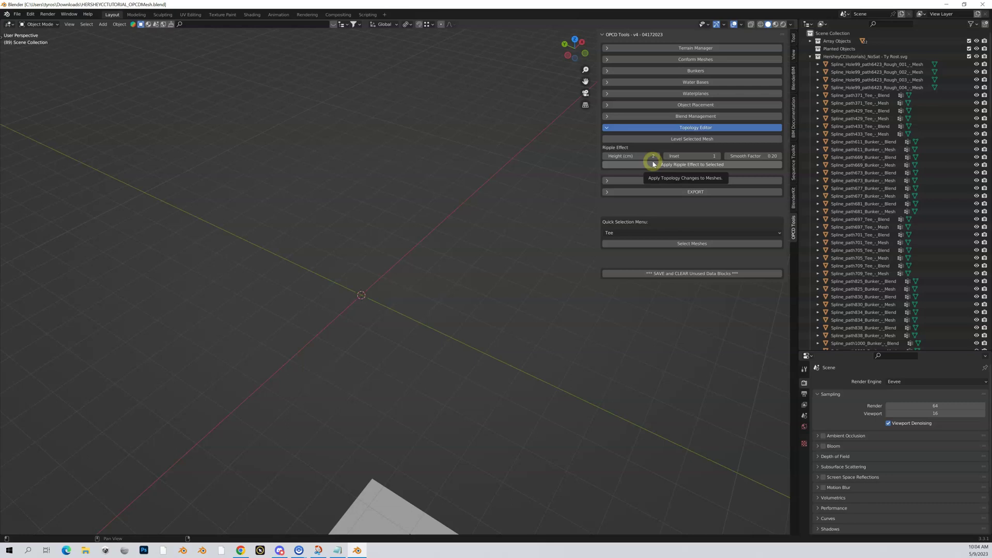
{"action": "left_click", "coordinate": [608, 129]}
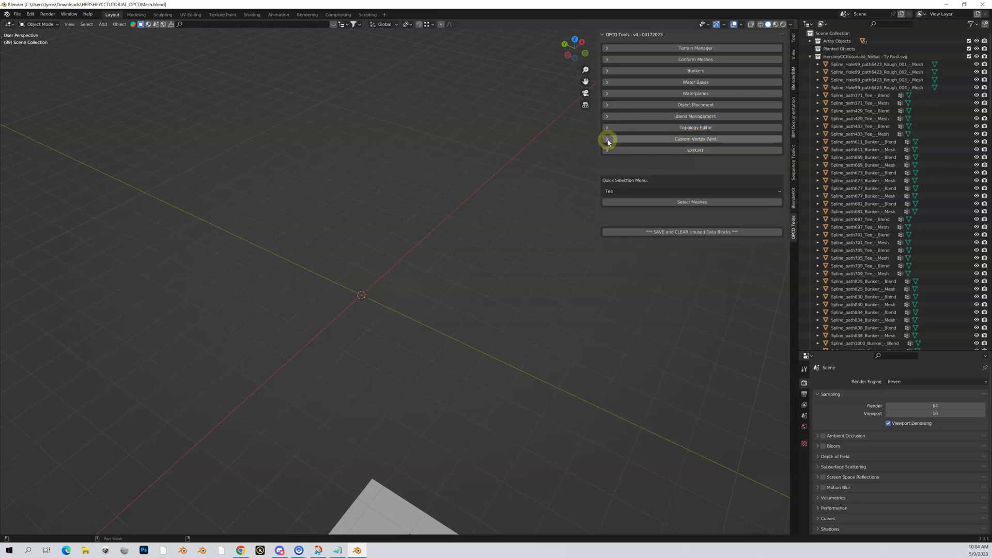
{"action": "left_click", "coordinate": [608, 139]}
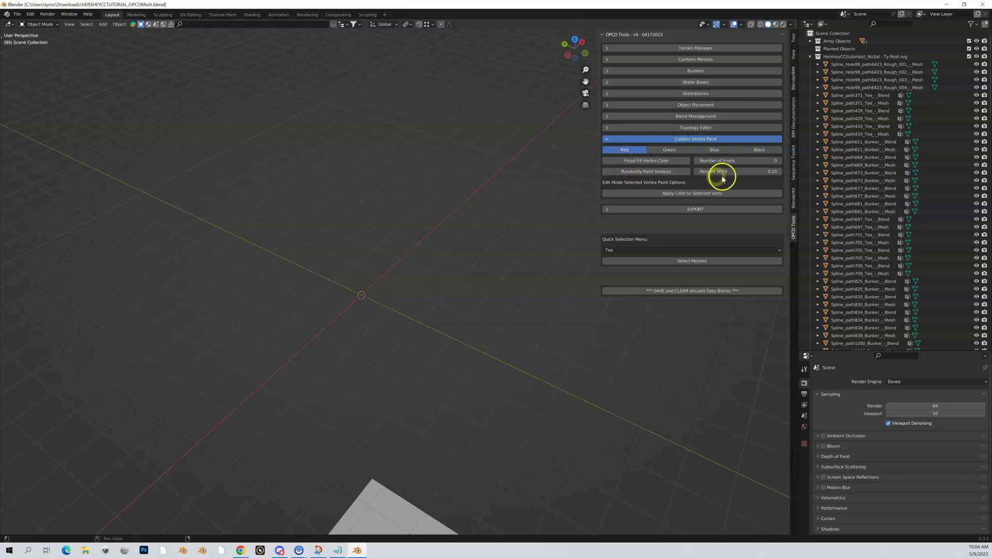
{"action": "left_click", "coordinate": [607, 140]}
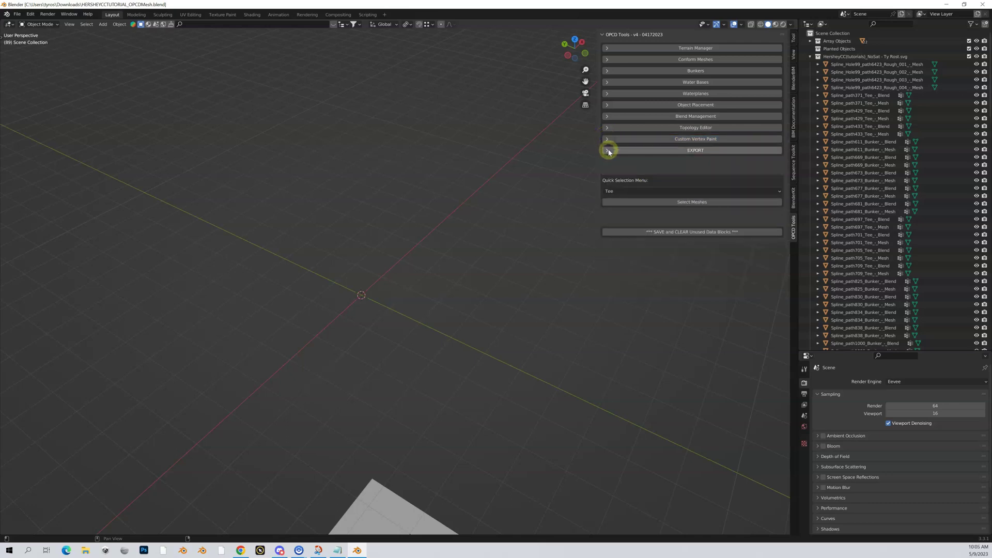
Step: Expand EXPORT, select the Spline_path669_Bunker_-_Blend object, then collapse the EXPORT section again
{"action": "left_click", "coordinate": [607, 150]}
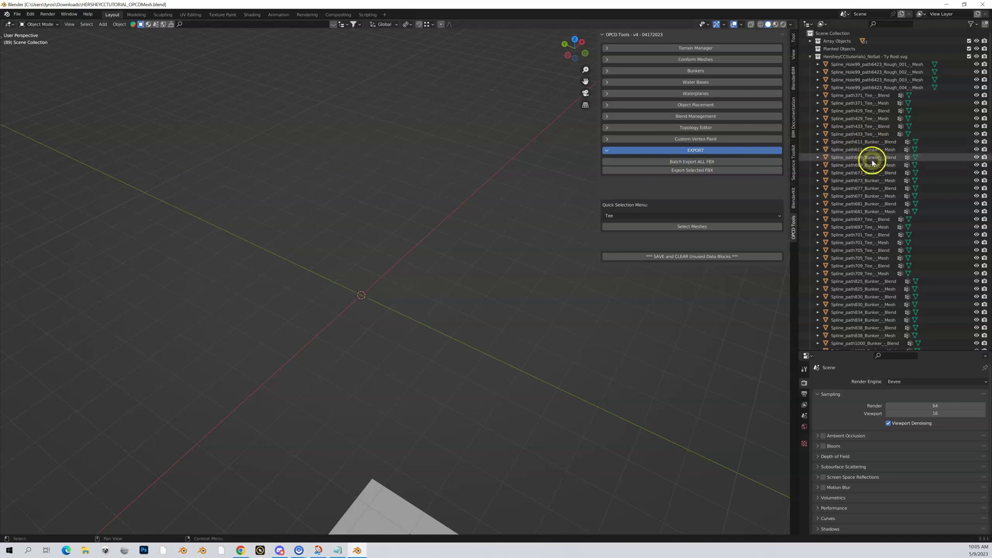
{"action": "left_click", "coordinate": [832, 157]}
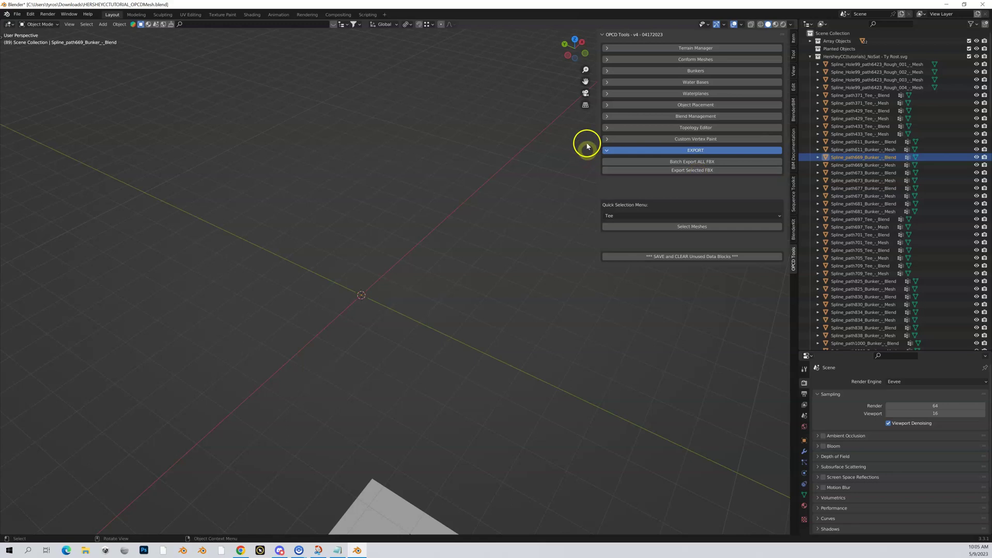
{"action": "left_click", "coordinate": [609, 151]}
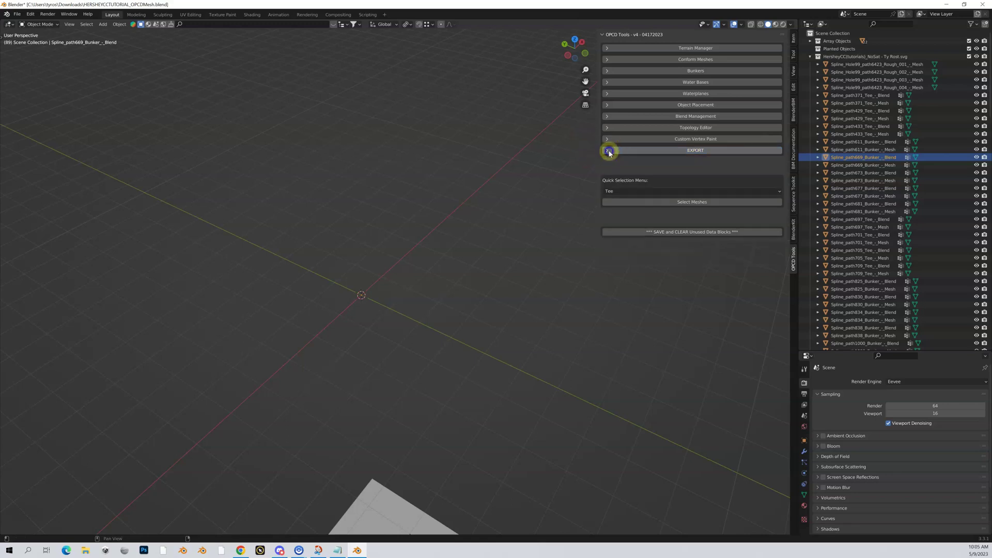
Step: Choose Deep in the Quick Selection Menu, select all Deep meshes, and frame them in view
{"action": "left_click", "coordinate": [661, 191]}
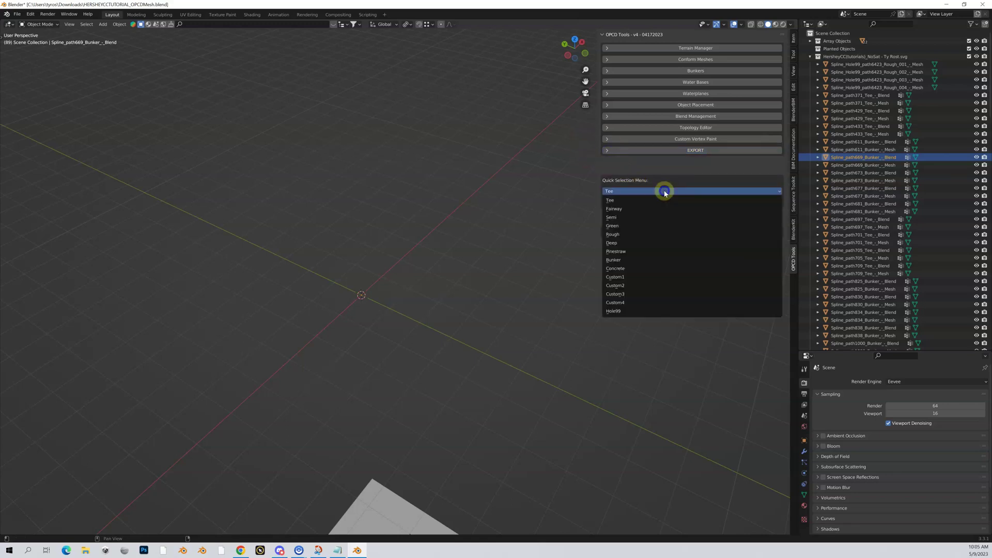
{"action": "left_click", "coordinate": [645, 243]}
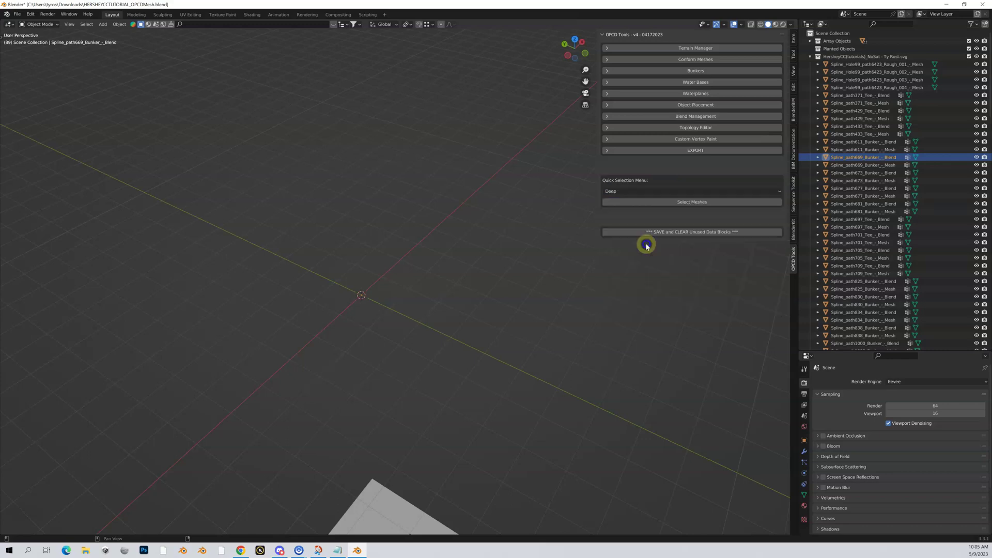
{"action": "left_click", "coordinate": [674, 203]}
{"action": "scroll", "coordinate": [847, 204], "scroll_direction": "down", "scroll_amount": 6}
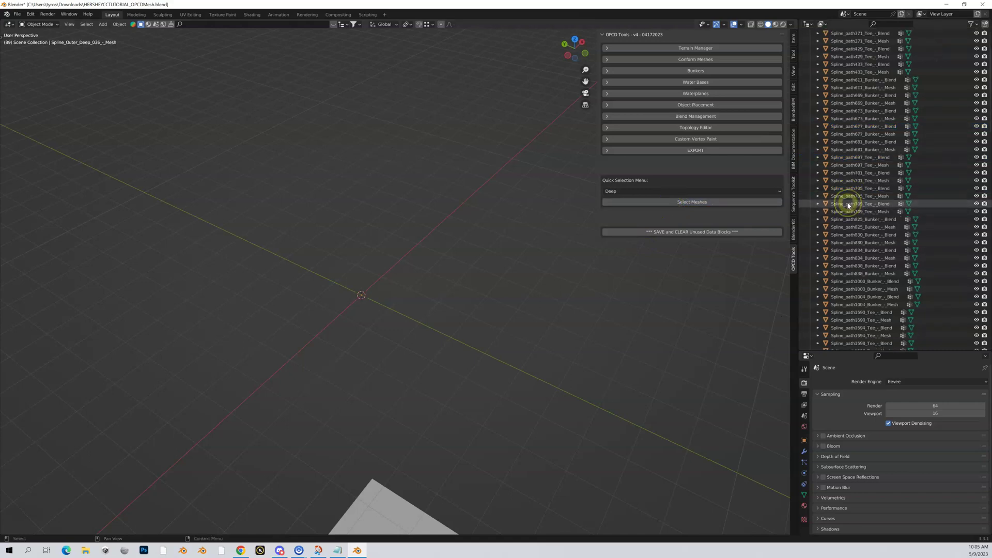
{"action": "scroll", "coordinate": [847, 205], "scroll_direction": "down", "scroll_amount": 10}
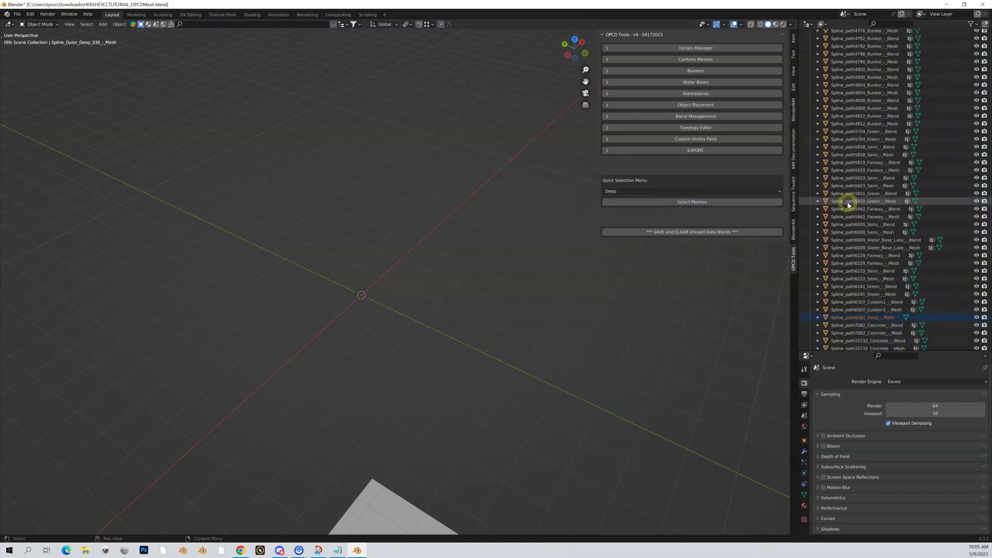
{"action": "scroll", "coordinate": [848, 206], "scroll_direction": "down", "scroll_amount": 2}
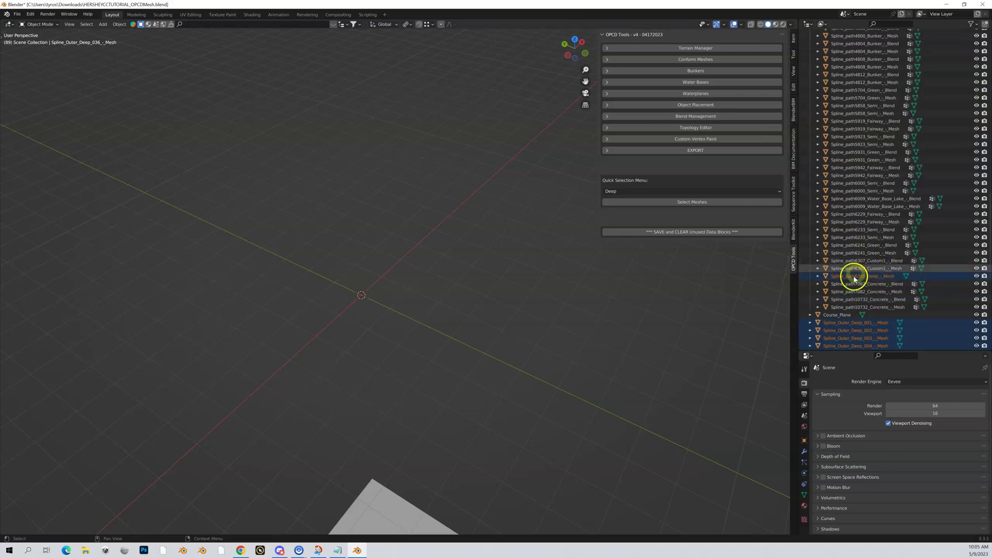
{"action": "scroll", "coordinate": [853, 279], "scroll_direction": "down", "scroll_amount": 2}
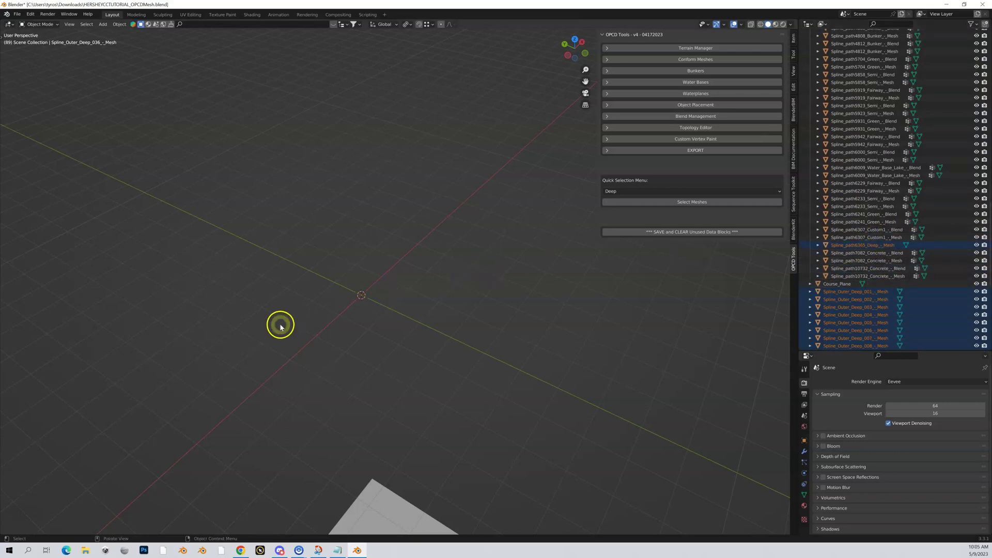
{"action": "key", "text": "KP_Decimal"}
Step: Orbit around the course plane and set the Quick Selection Menu back to Tee
{"action": "scroll", "coordinate": [304, 317], "scroll_direction": "up", "scroll_amount": 4}
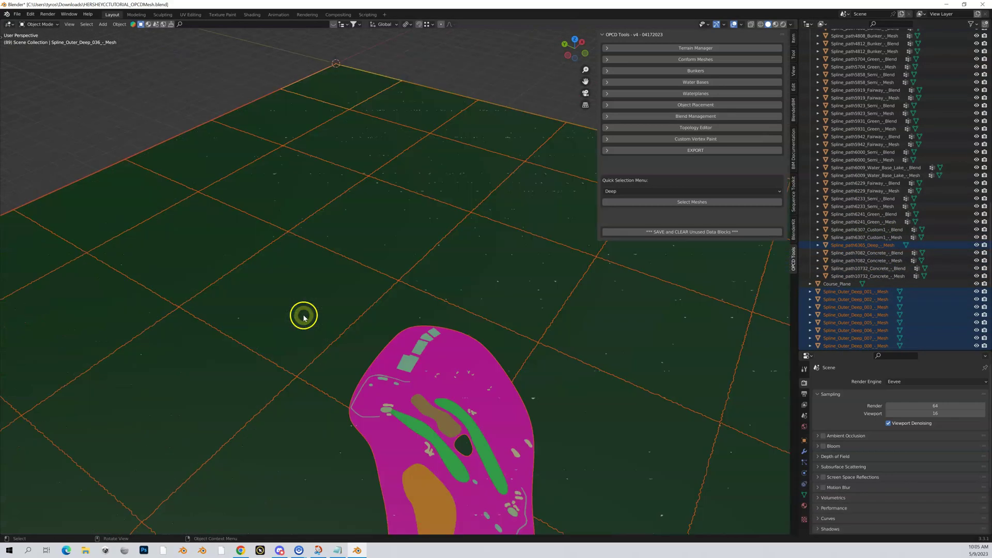
{"action": "middle_click_drag", "start_coordinate": [304, 317], "coordinate": [317, 354]}
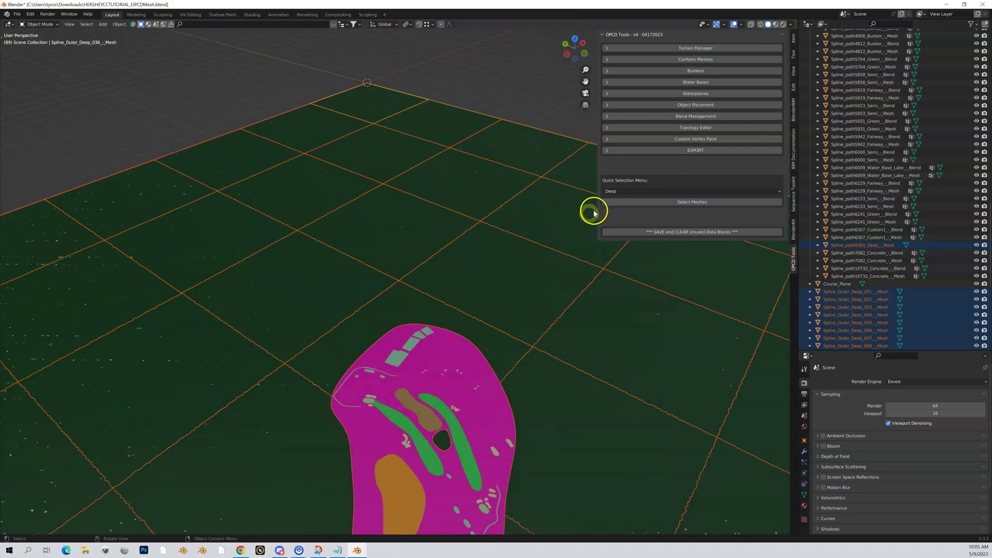
{"action": "left_click", "coordinate": [615, 192]}
{"action": "left_click", "coordinate": [617, 201]}
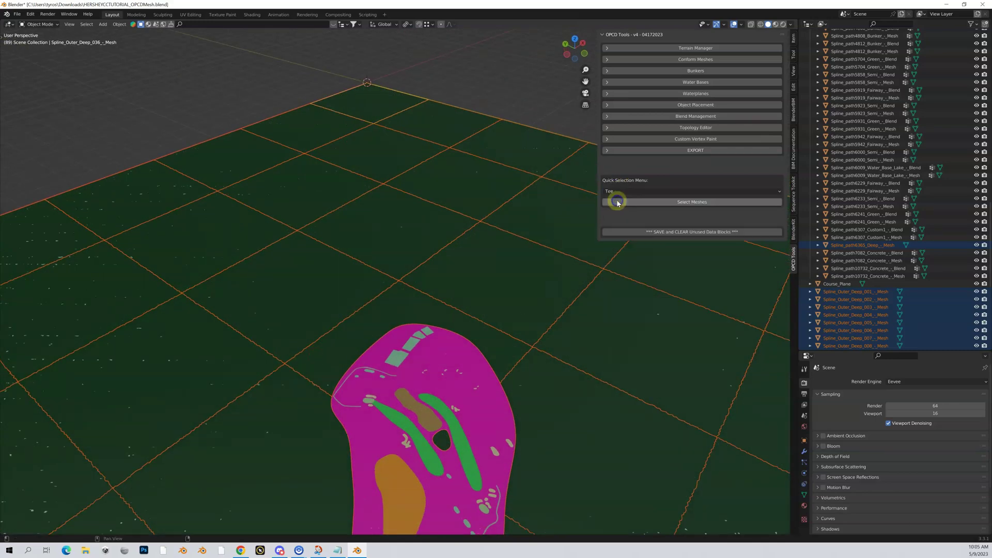
Step: Select all Tee meshes and bring the magenta course mesh into view
{"action": "left_click", "coordinate": [645, 202]}
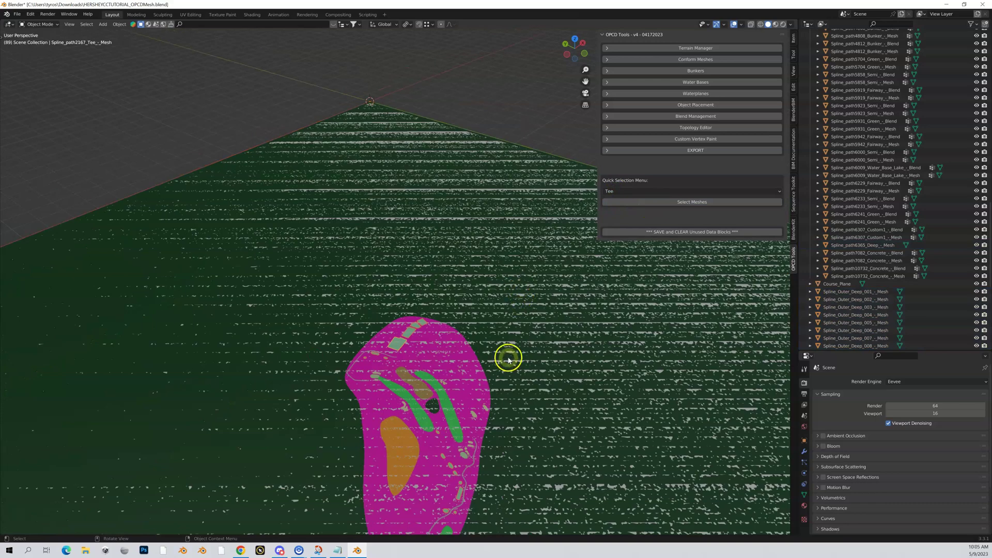
{"action": "scroll", "coordinate": [877, 203], "scroll_direction": "up", "scroll_amount": 8}
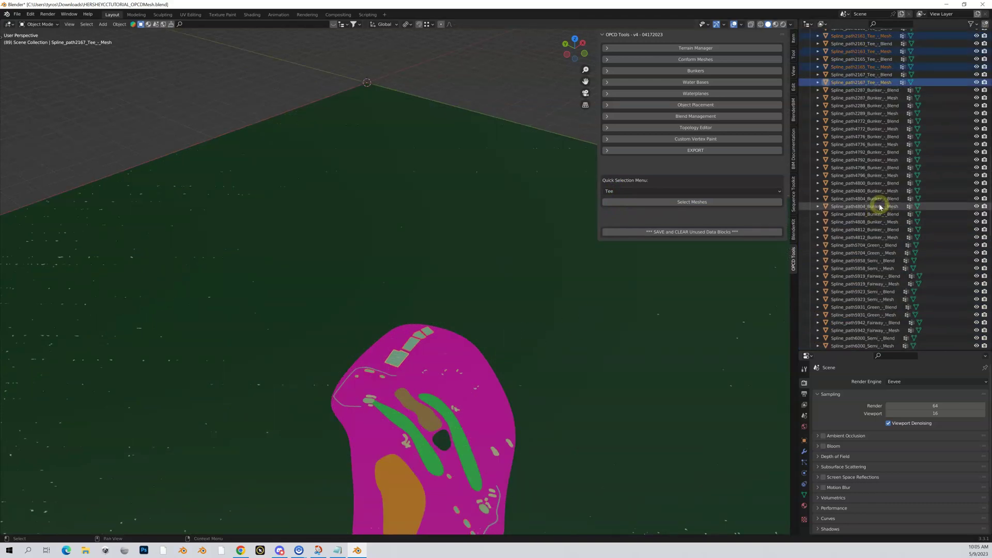
{"action": "scroll", "coordinate": [880, 206], "scroll_direction": "up", "scroll_amount": 10}
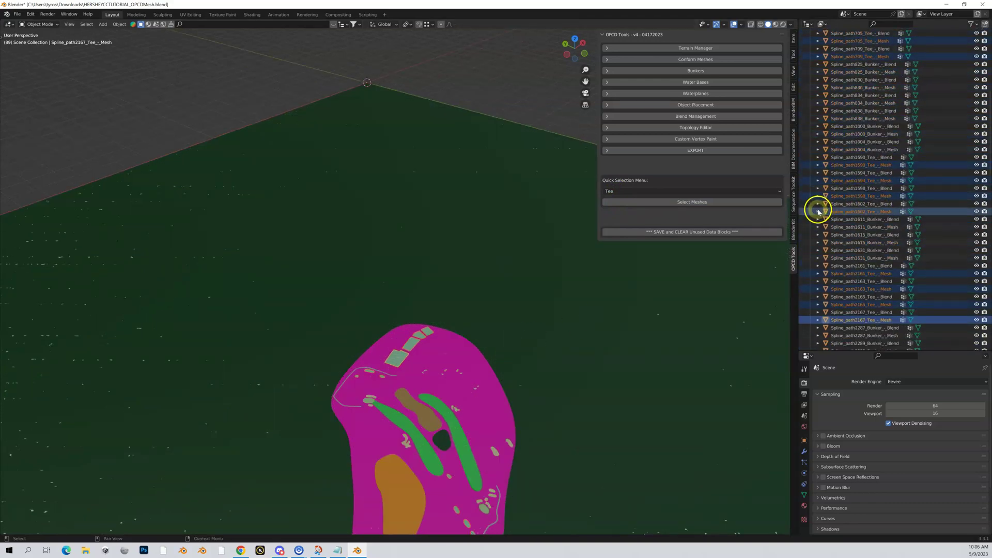
{"action": "scroll", "coordinate": [453, 387], "scroll_direction": "up", "scroll_amount": 5}
{"action": "middle_click_drag", "start_coordinate": [491, 463], "coordinate": [554, 478]}
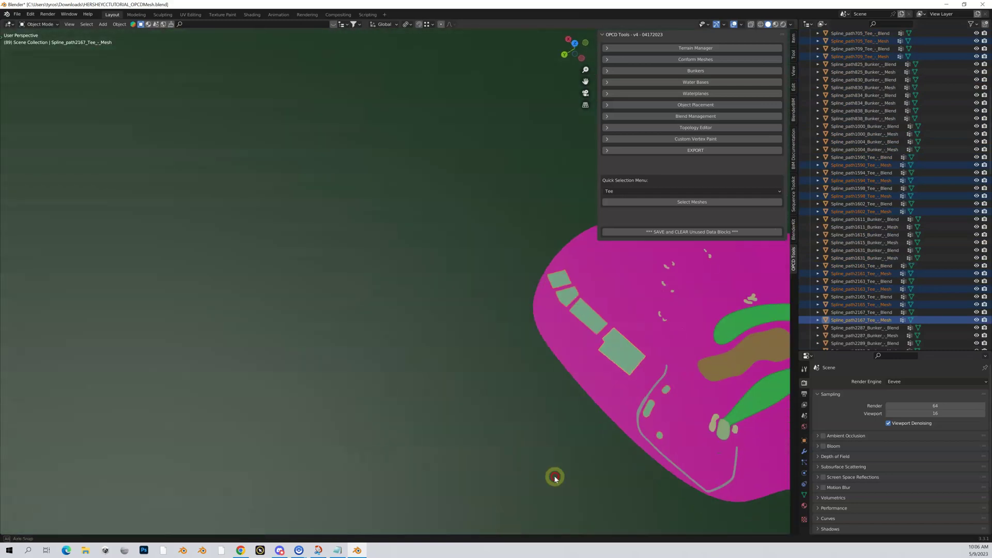
{"action": "middle_click_drag", "start_coordinate": [626, 405], "coordinate": [340, 350], "text": "shift"}
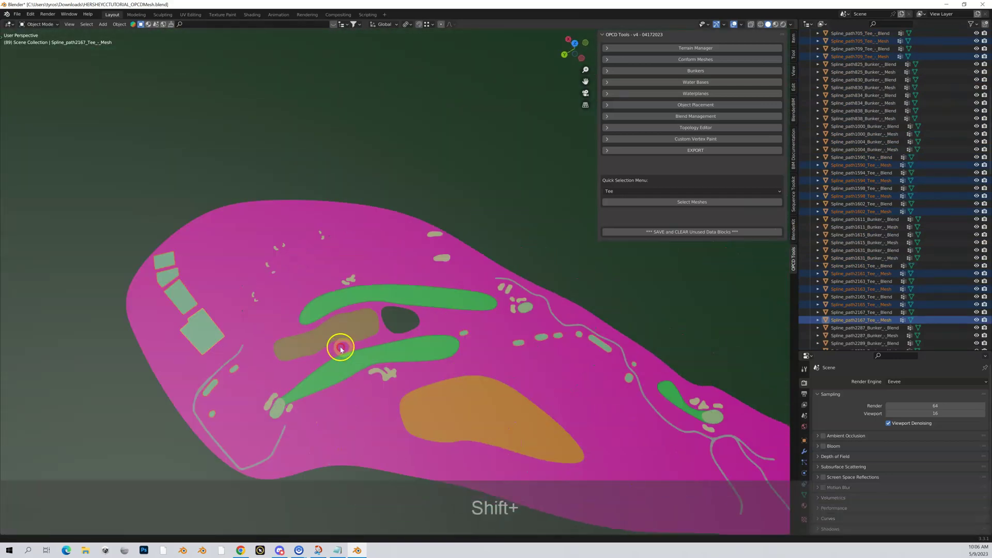
Step: Zoom in on the two tee pads and select the surrounding rough mesh
{"action": "scroll", "coordinate": [556, 354], "scroll_direction": "up", "scroll_amount": 7}
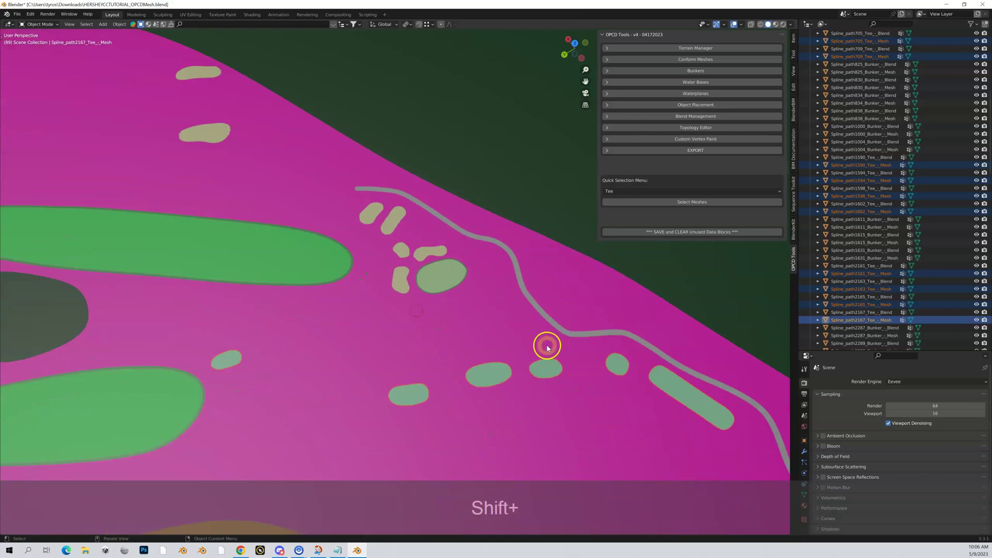
{"action": "middle_click_drag", "start_coordinate": [524, 361], "coordinate": [441, 290], "text": "shift"}
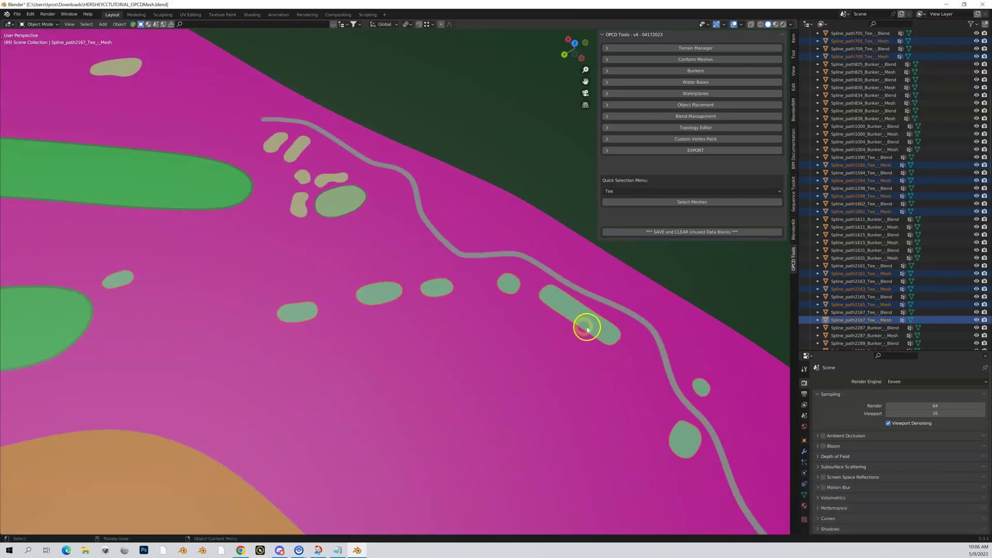
{"action": "scroll", "coordinate": [506, 284], "scroll_direction": "up", "scroll_amount": 8}
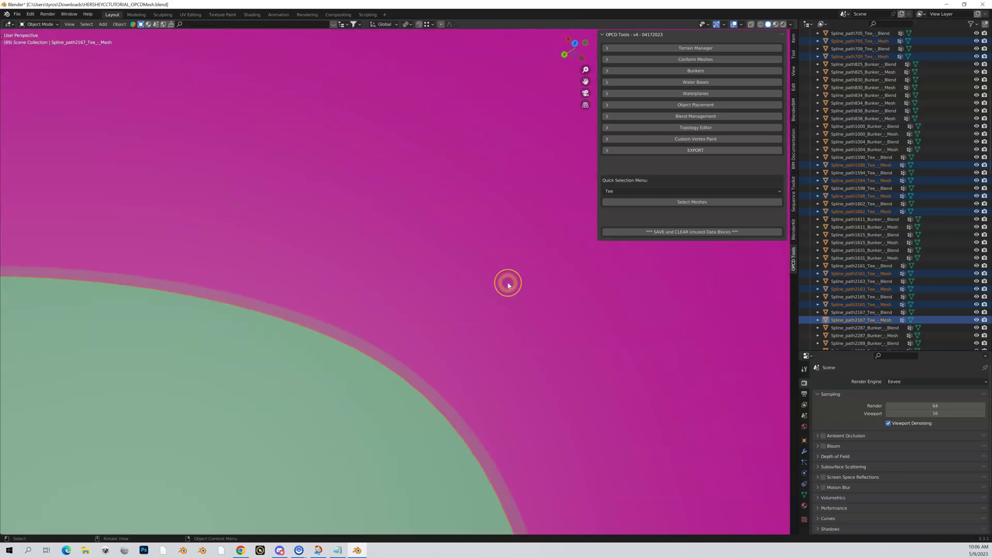
{"action": "scroll", "coordinate": [508, 285], "scroll_direction": "up", "scroll_amount": 1}
{"action": "scroll", "coordinate": [507, 283], "scroll_direction": "down", "scroll_amount": 5}
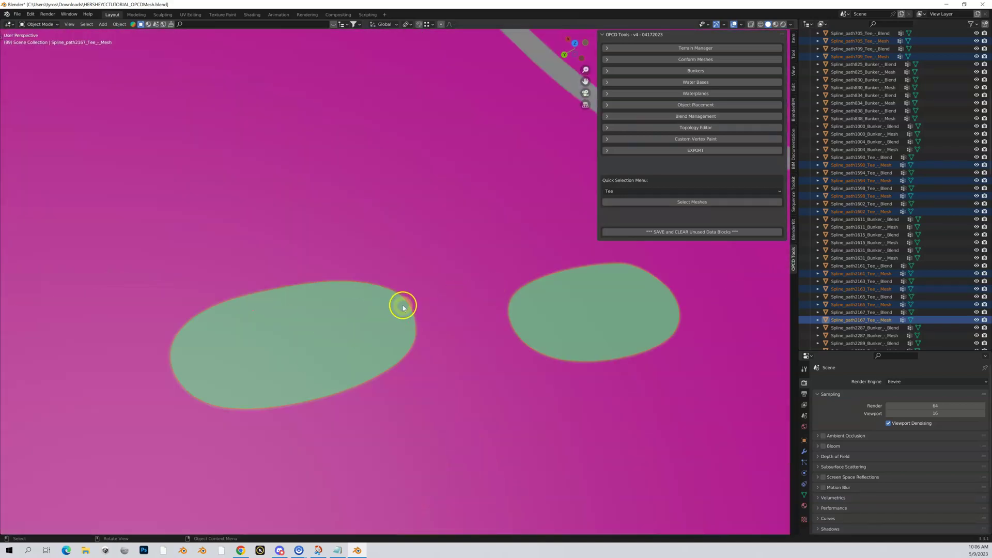
{"action": "scroll", "coordinate": [403, 307], "scroll_direction": "up", "scroll_amount": 2}
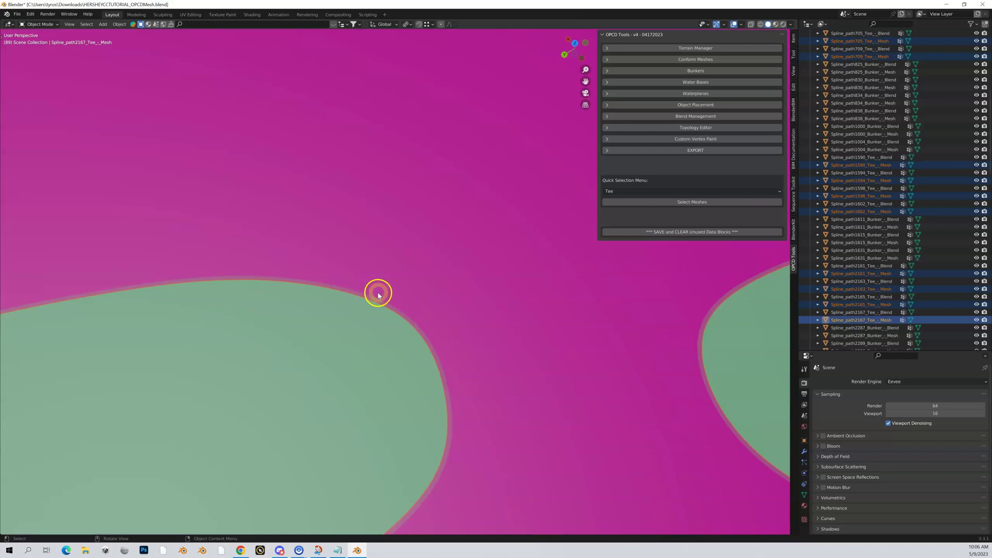
{"action": "left_click", "coordinate": [390, 274]}
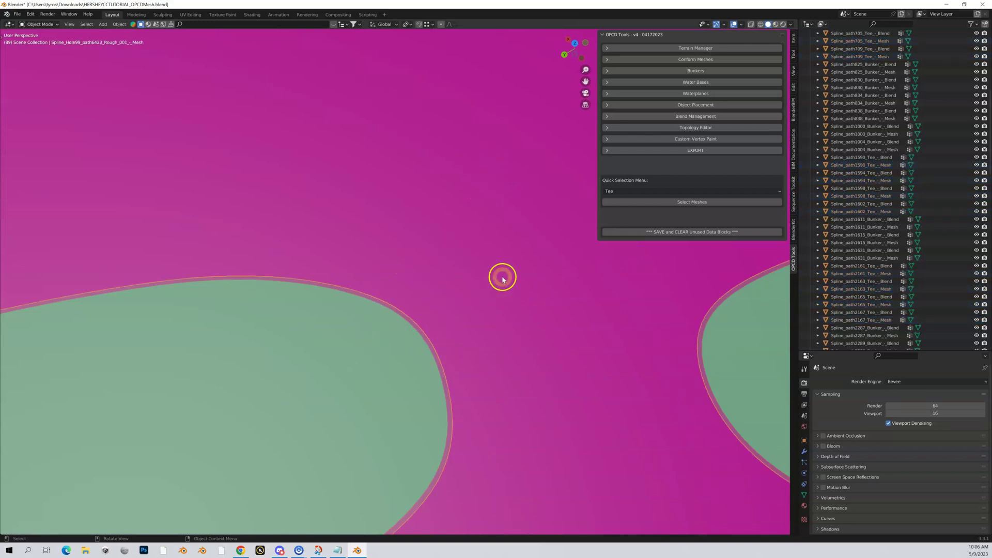
{"action": "scroll", "coordinate": [502, 279], "scroll_direction": "down", "scroll_amount": 4}
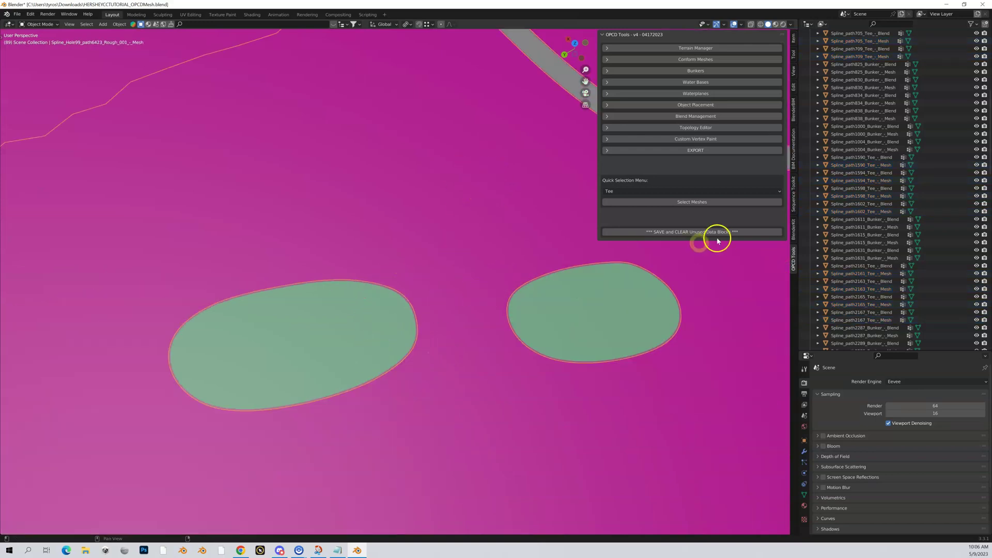
Step: Run *** SAVE and CLEAR Unused Data Blocks *** twice to save the file and purge unused data
{"action": "left_click", "coordinate": [678, 237]}
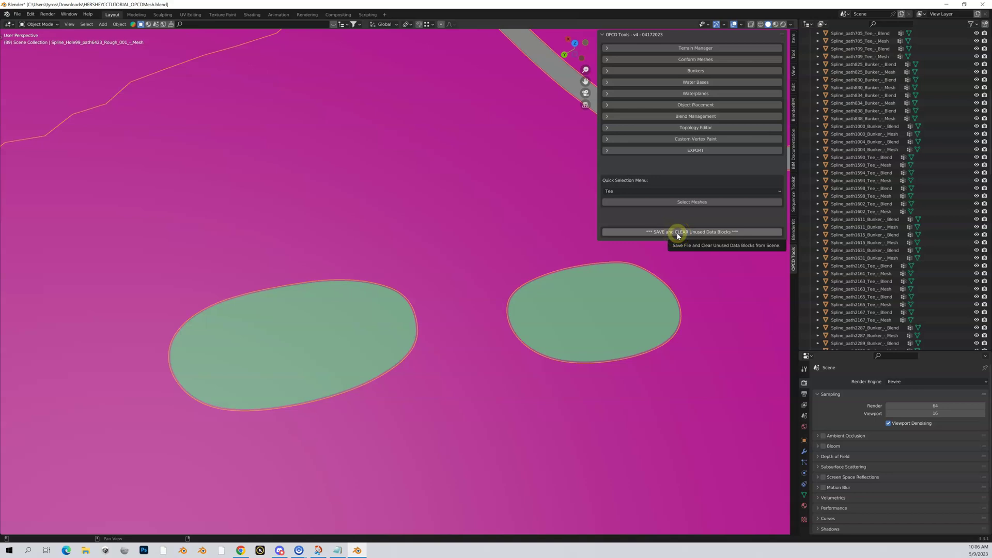
{"action": "left_click", "coordinate": [672, 236]}
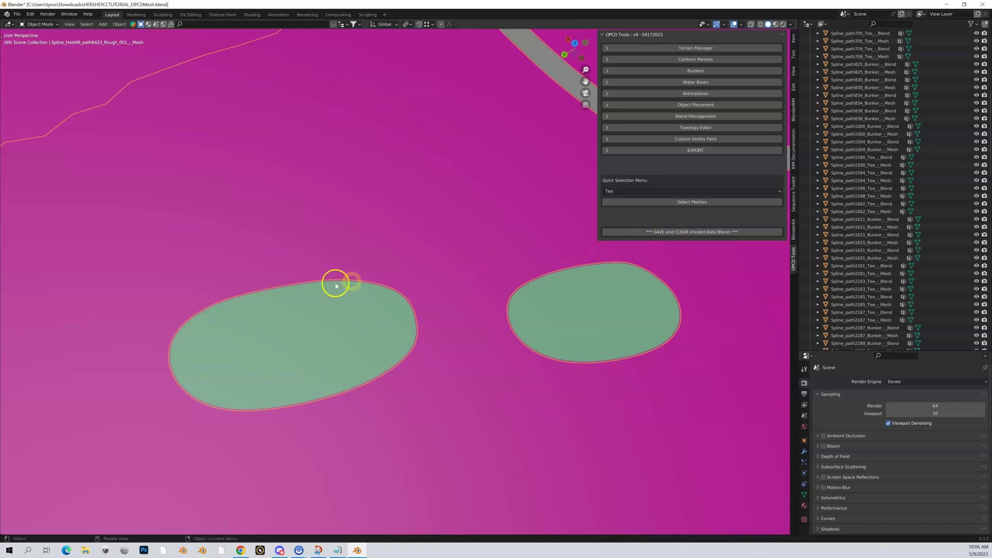
{"action": "left_click", "coordinate": [315, 293]}
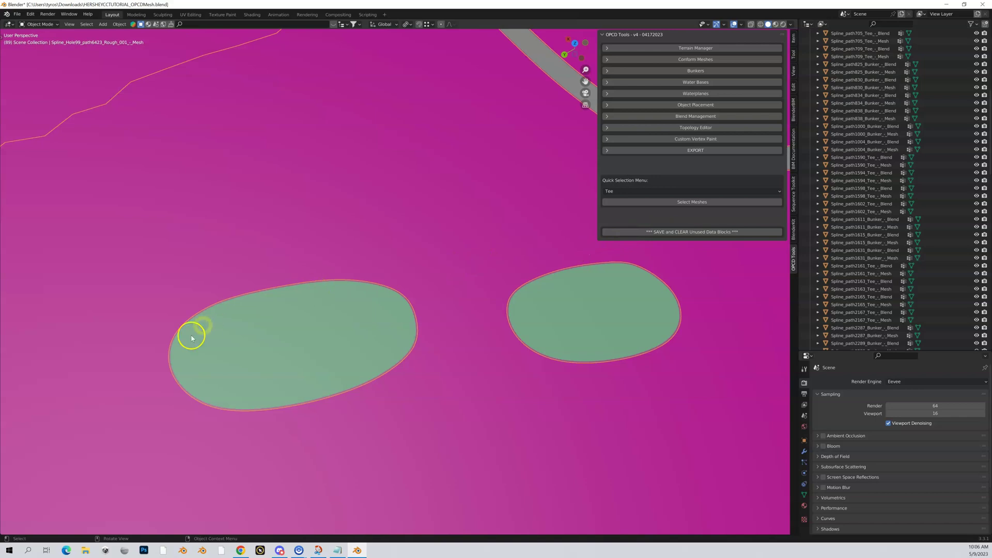
{"action": "left_click", "coordinate": [20, 515]}
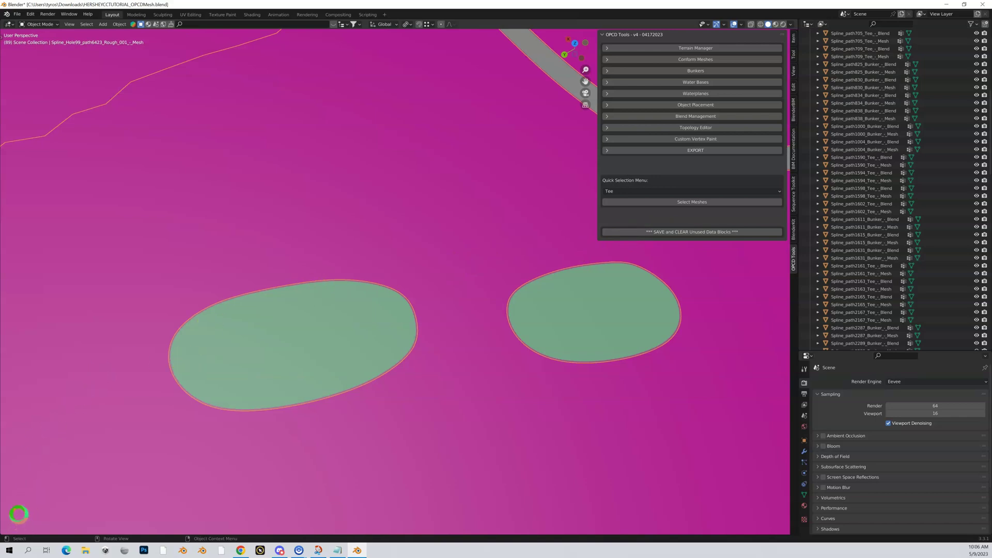